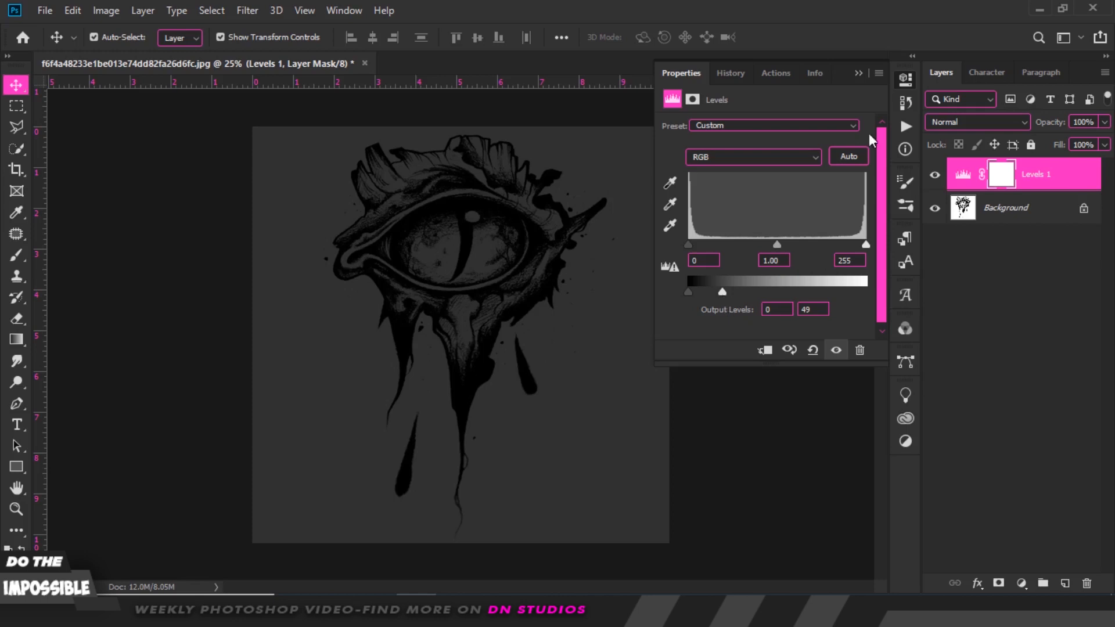
Add a Solid Color fill layer in orange, ff5a00.
click(859, 72)
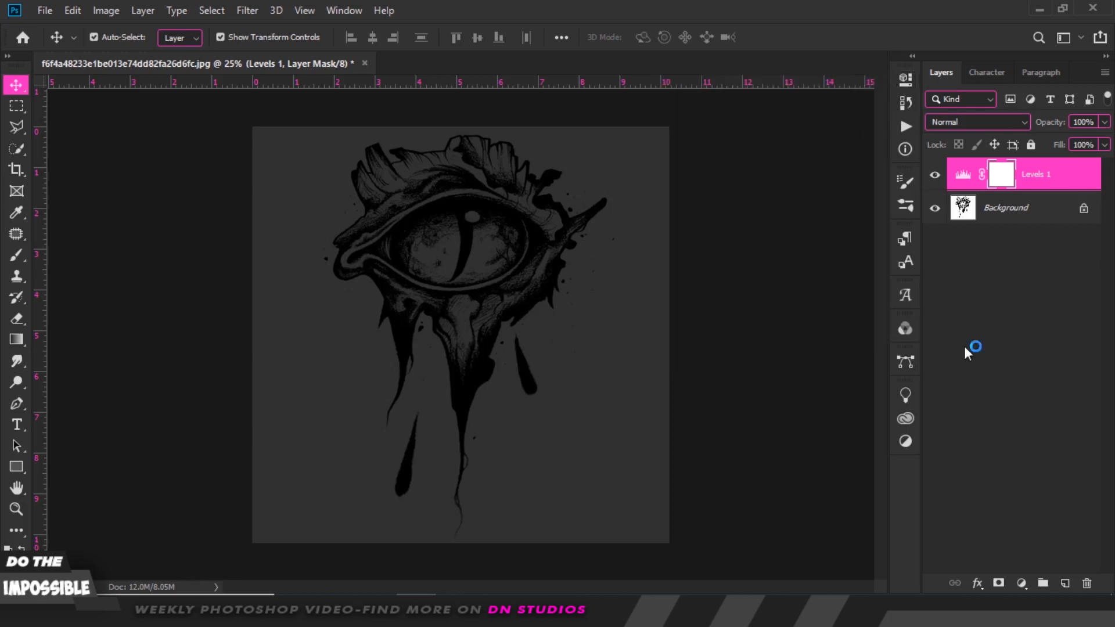
click(1019, 583)
click(1001, 289)
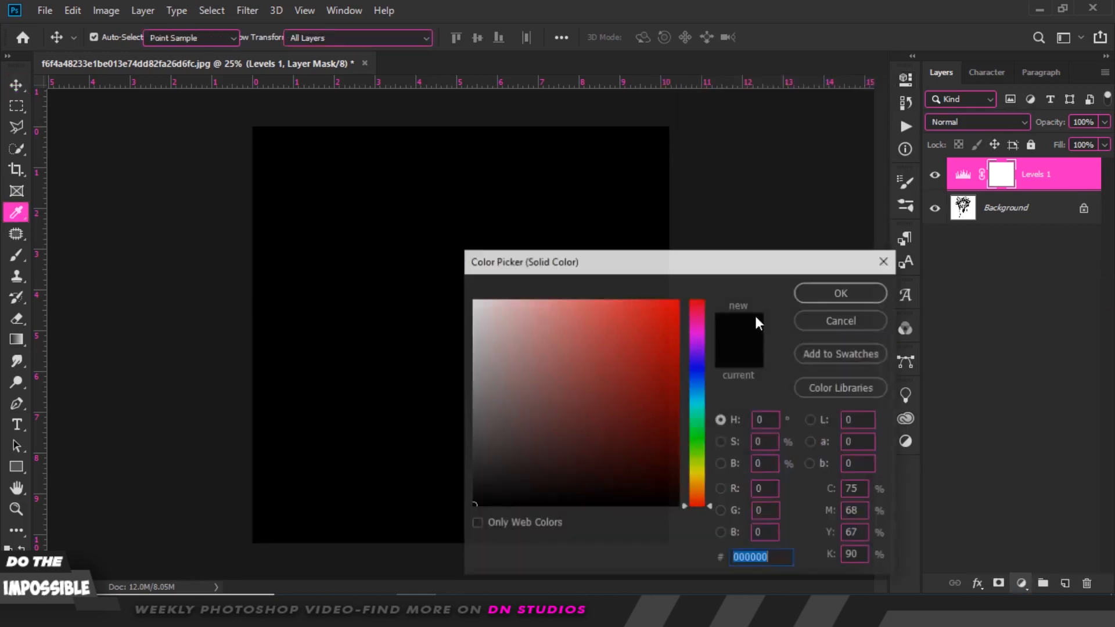
drag(701, 456, 700, 493)
drag(644, 399, 702, 280)
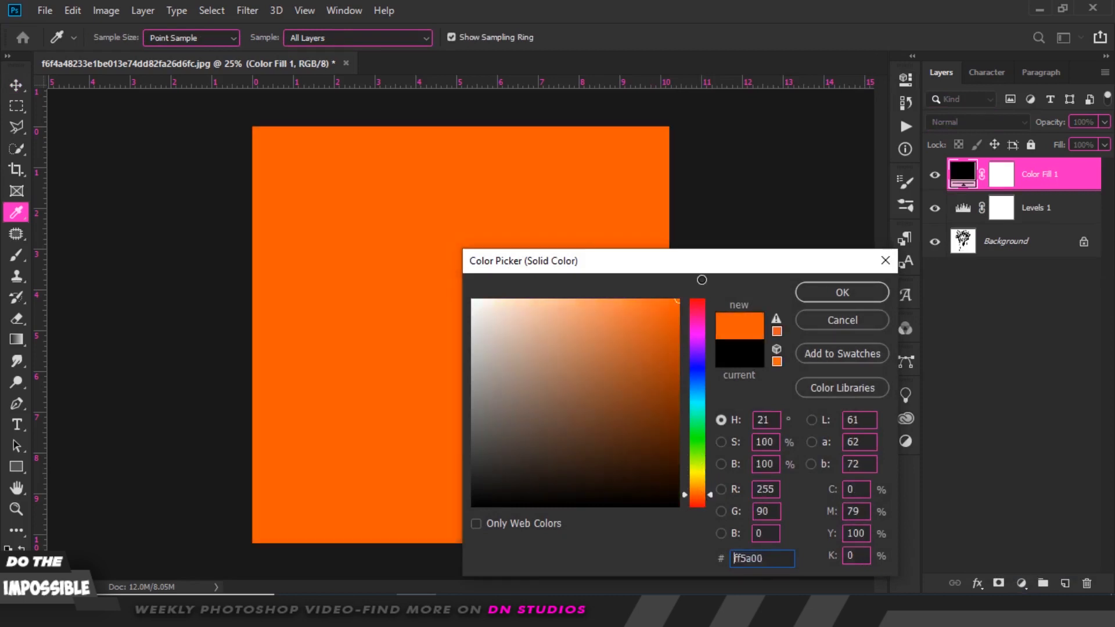
click(842, 293)
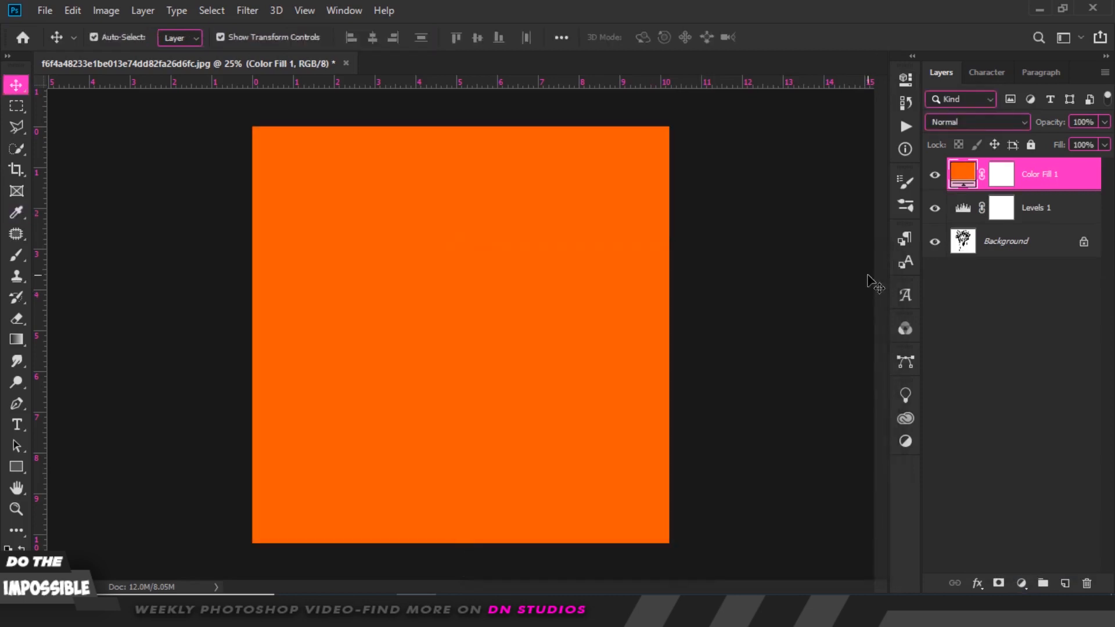
Set the orange fill layer to Linear Dodge (Add) and move the Blend If Underlying Layer black slider to about 15.
click(991, 119)
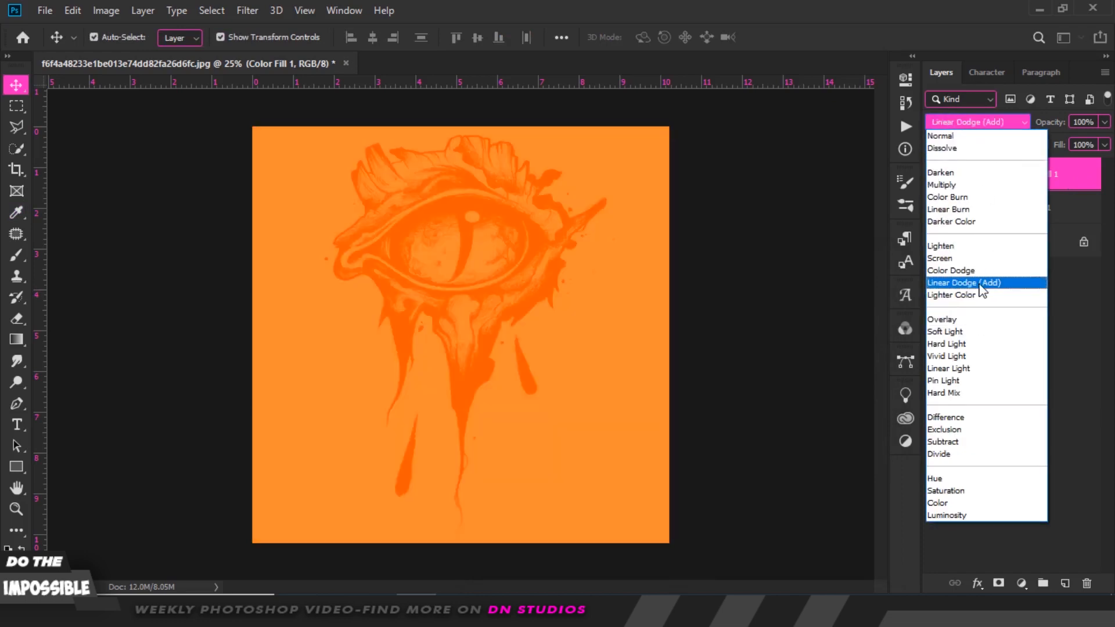
click(981, 283)
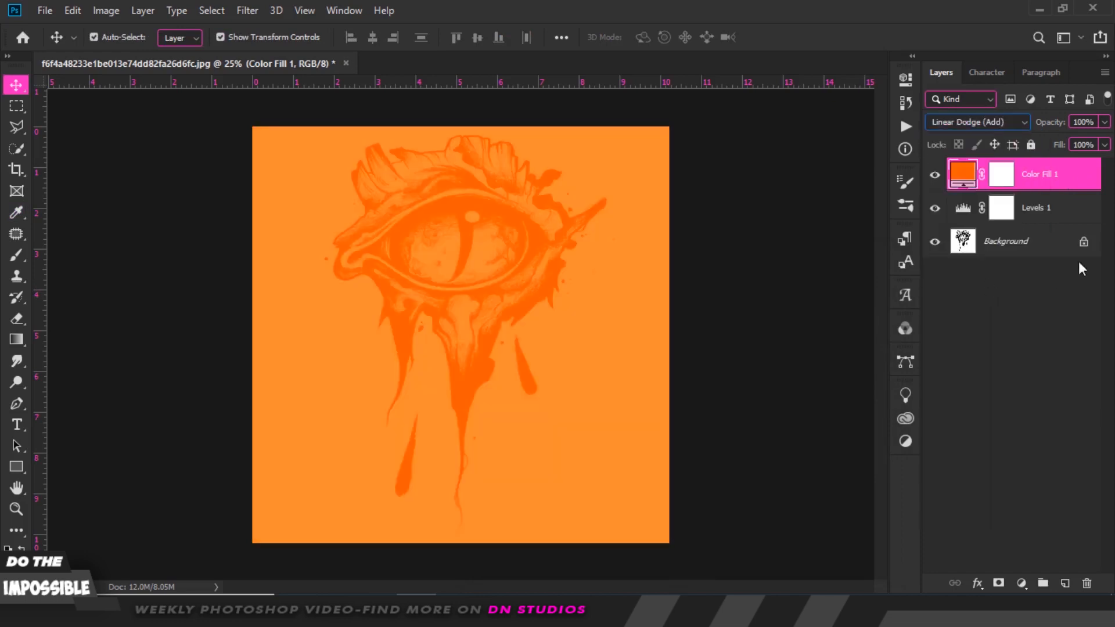
double_click(1084, 176)
drag(729, 7, 730, 78)
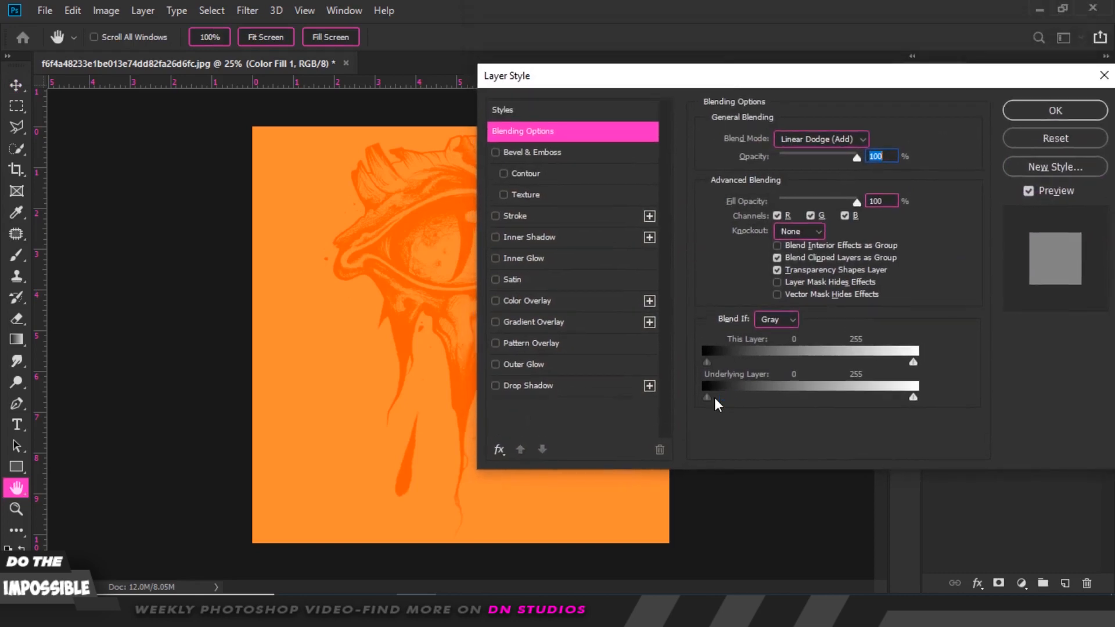
mouse_move(715, 397)
mouse_down()
mouse_move(769, 398)
mouse_move(720, 399)
mouse_up()
click(1055, 111)
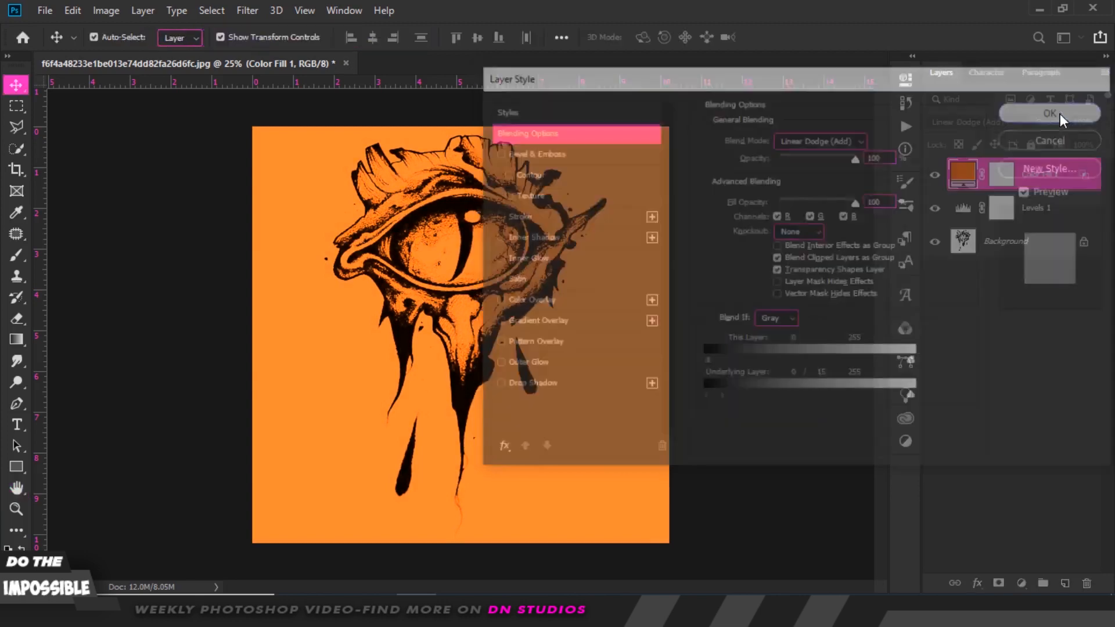
Select the orange fill layer's mask and invert it.
click(1002, 173)
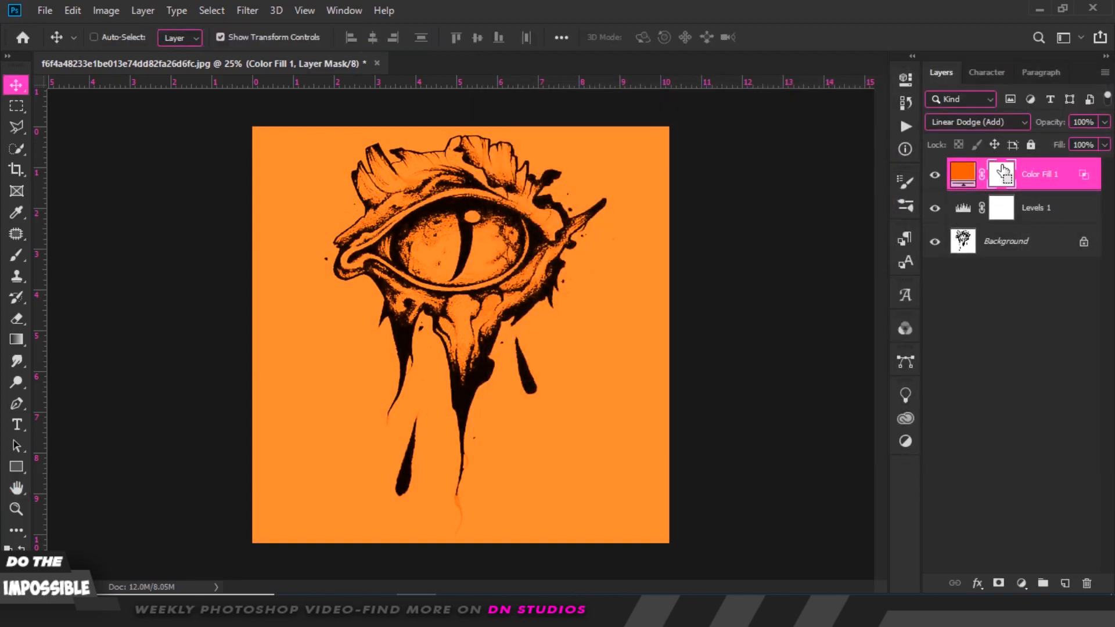
key(ctrl+i)
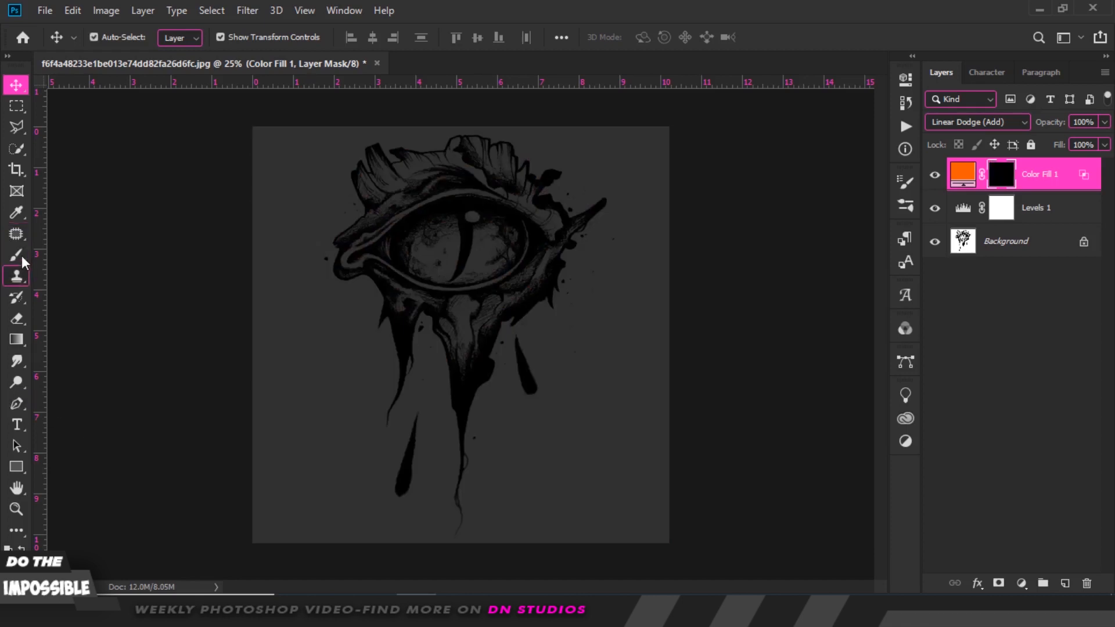
Paint the iris back in on the mask with the Brush at 19% flow and about 187 px size.
click(16, 256)
key(bracketleft)
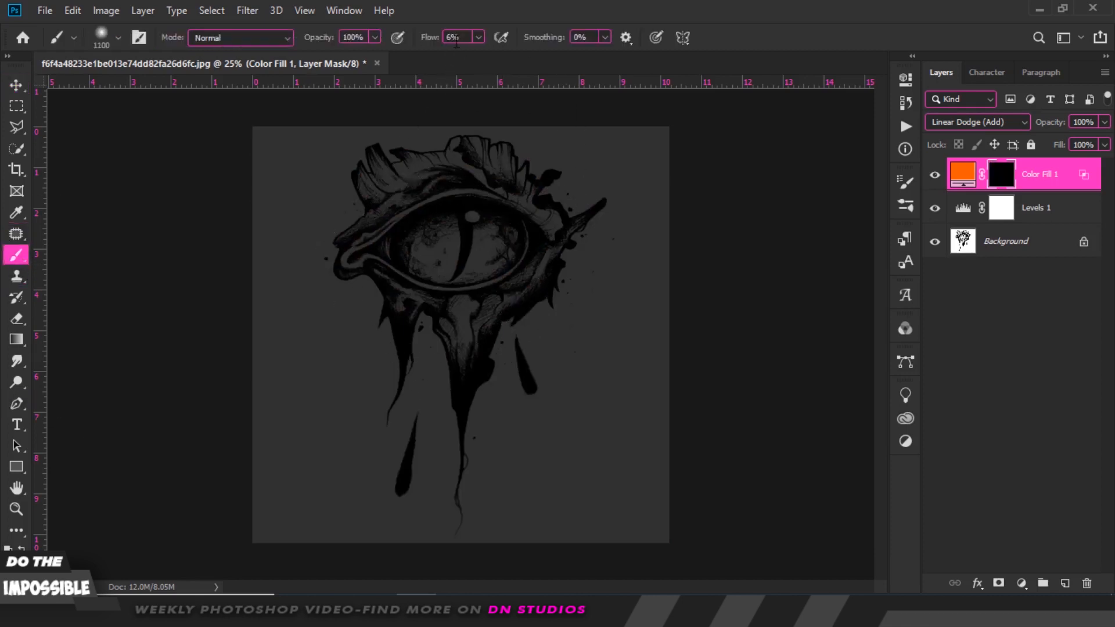
click(427, 39)
text(19)
key(Return)
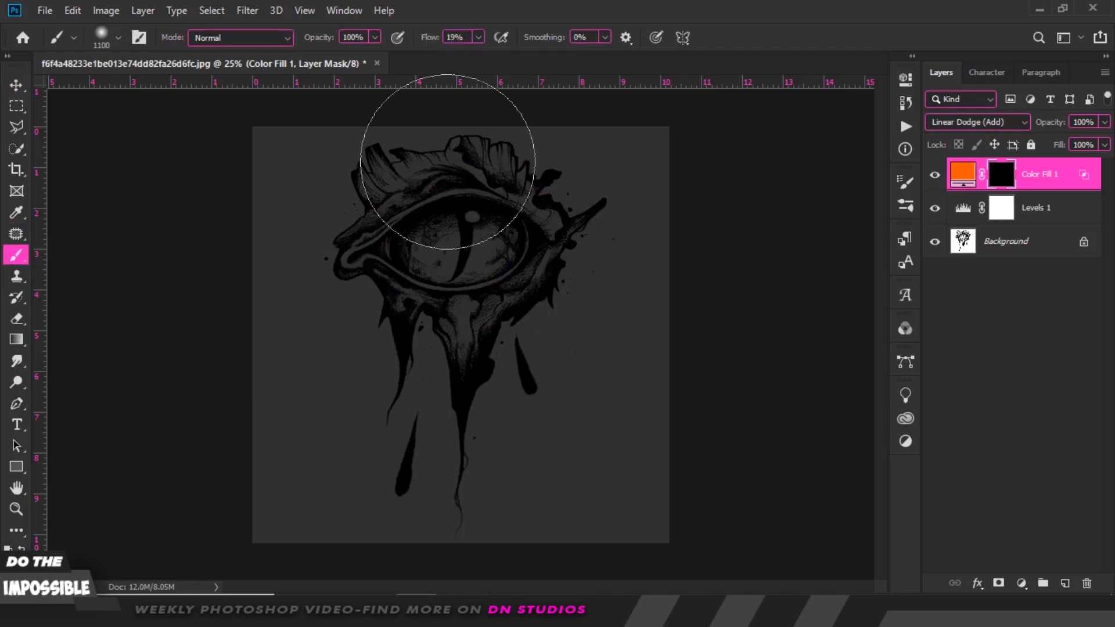
right_click(468, 255)
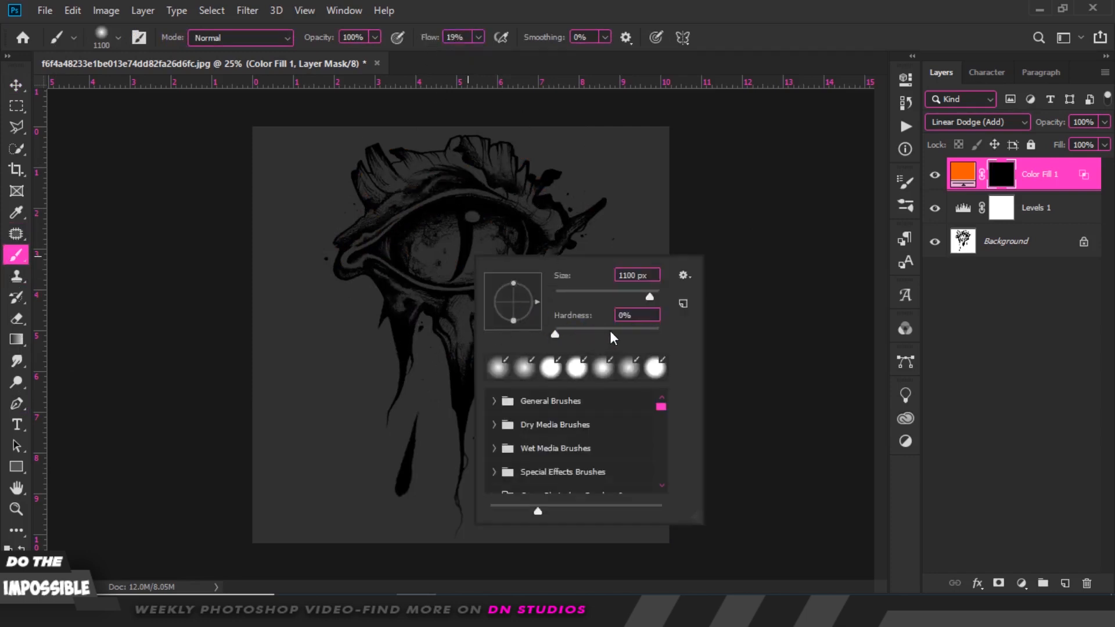
click(604, 291)
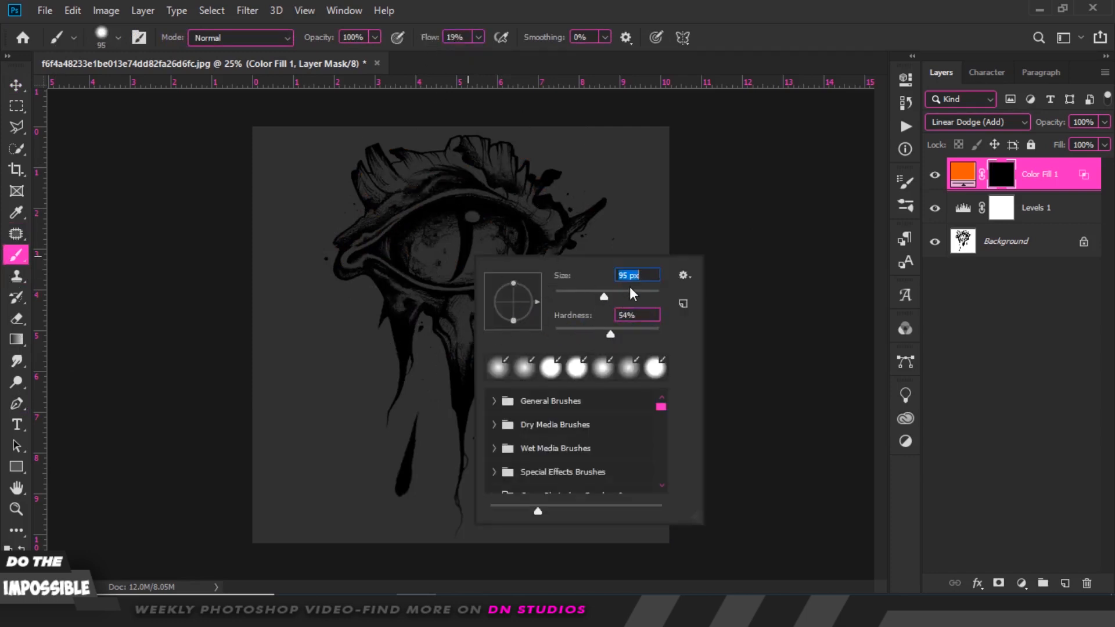
click(630, 289)
click(629, 327)
click(446, 251)
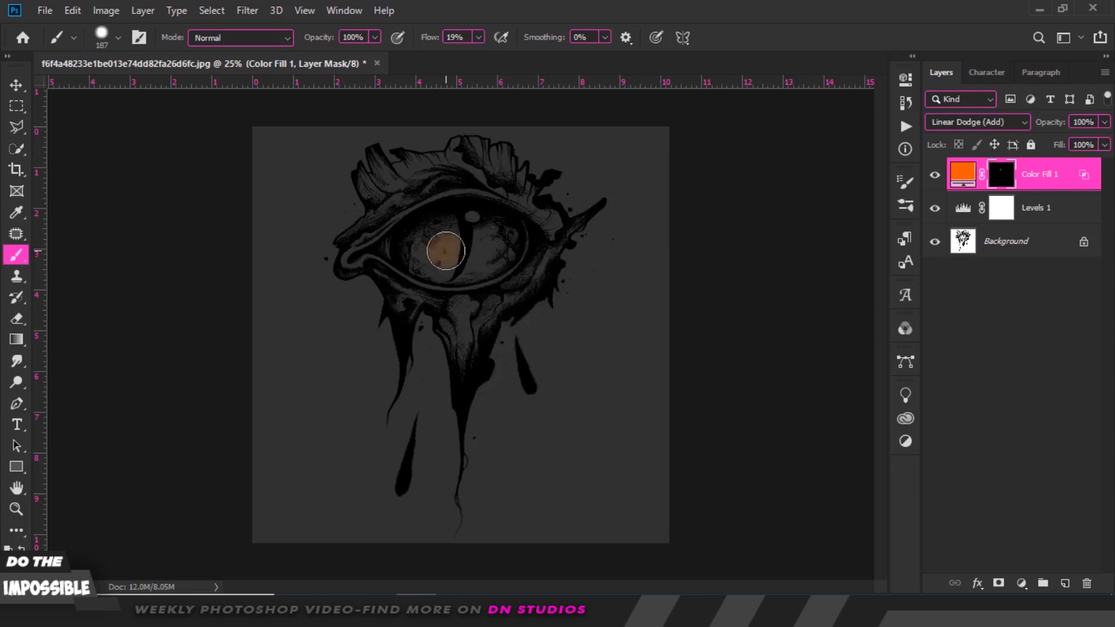
key(ctrl+plus)
key(ctrl+plus)
key(ctrl+plus)
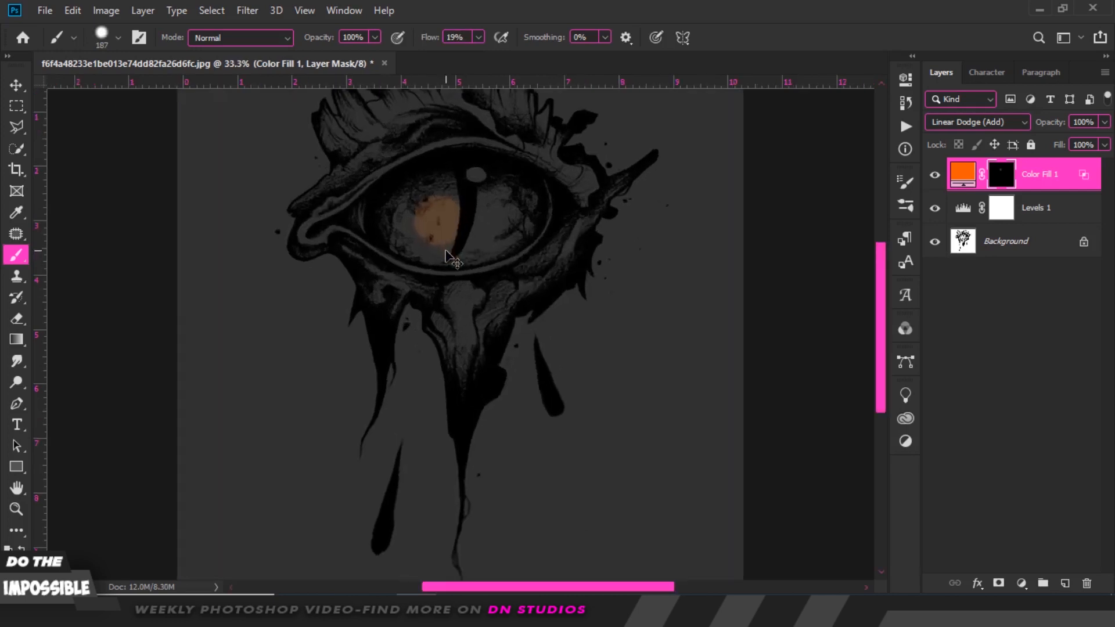
drag(562, 233, 551, 495)
mouse_move(493, 368)
mouse_down()
mouse_move(471, 352)
mouse_move(490, 313)
mouse_move(514, 316)
mouse_move(547, 354)
mouse_move(555, 336)
mouse_move(565, 358)
mouse_move(511, 294)
mouse_move(349, 318)
mouse_move(319, 347)
mouse_move(327, 388)
mouse_move(394, 407)
mouse_move(474, 408)
mouse_move(405, 358)
mouse_move(344, 386)
mouse_move(371, 390)
mouse_move(349, 356)
mouse_move(372, 395)
mouse_move(472, 415)
mouse_move(548, 370)
mouse_move(516, 369)
mouse_move(483, 415)
mouse_move(522, 404)
mouse_move(540, 413)
mouse_move(516, 424)
mouse_move(389, 426)
mouse_move(331, 405)
mouse_move(399, 288)
mouse_move(485, 286)
mouse_move(580, 327)
mouse_move(567, 313)
mouse_move(532, 367)
mouse_move(453, 280)
mouse_move(490, 264)
mouse_move(430, 281)
mouse_move(417, 359)
mouse_move(417, 384)
mouse_move(468, 401)
mouse_move(408, 426)
mouse_move(361, 421)
mouse_move(414, 436)
mouse_move(342, 407)
mouse_move(311, 383)
mouse_move(307, 365)
mouse_move(354, 347)
mouse_move(496, 345)
mouse_move(470, 356)
mouse_move(351, 334)
mouse_up()
Shrink the brush to about 40 px and paint the orange into the eye's inner corner.
key(bracketleft)
key(bracketleft)
key(bracketleft)
key(bracketleft)
key(bracketleft)
key(bracketleft)
key(bracketleft)
key(bracketleft)
key(bracketleft)
key(bracketleft)
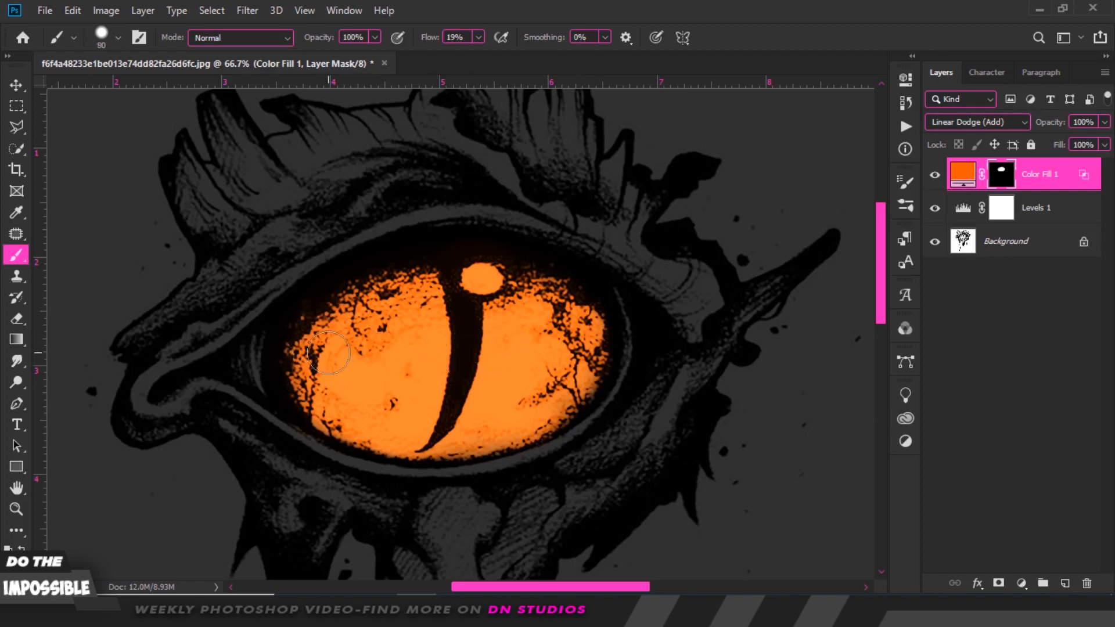
mouse_move(240, 372)
mouse_down()
mouse_move(237, 361)
mouse_move(239, 376)
mouse_up()
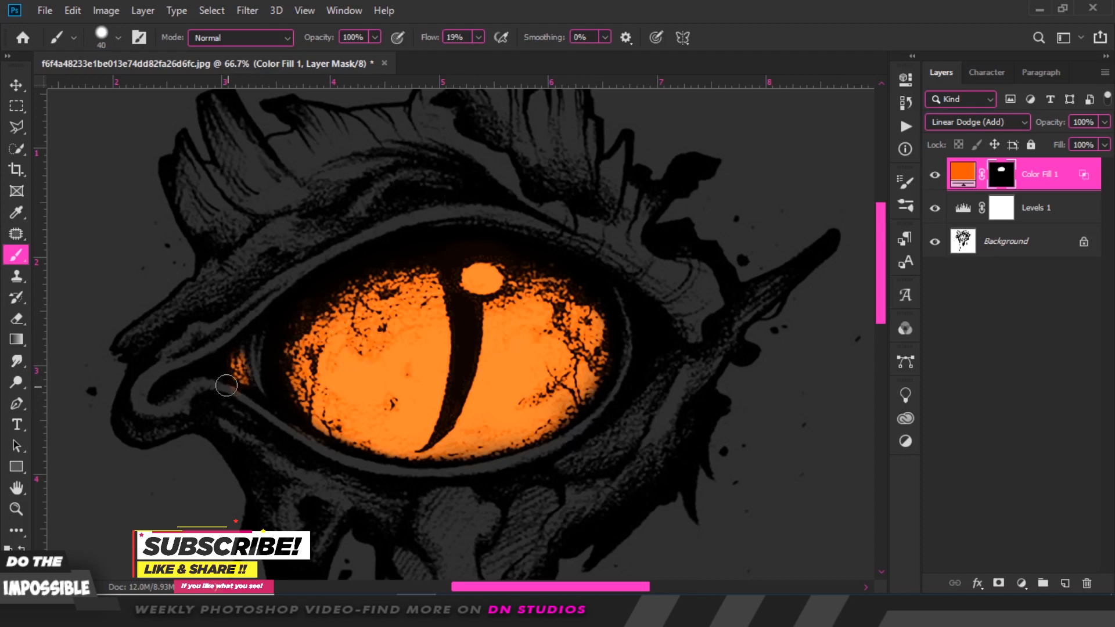
mouse_move(239, 363)
mouse_down()
mouse_move(241, 353)
mouse_move(229, 374)
mouse_up()
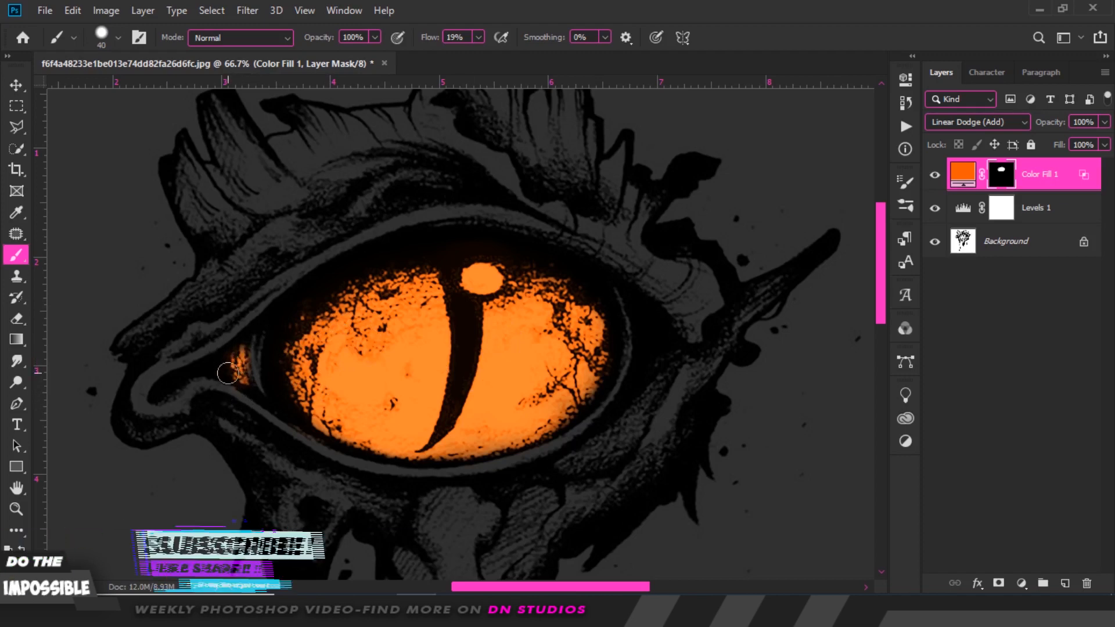
key(ctrl+minus)
key(ctrl+minus)
key(ctrl+minus)
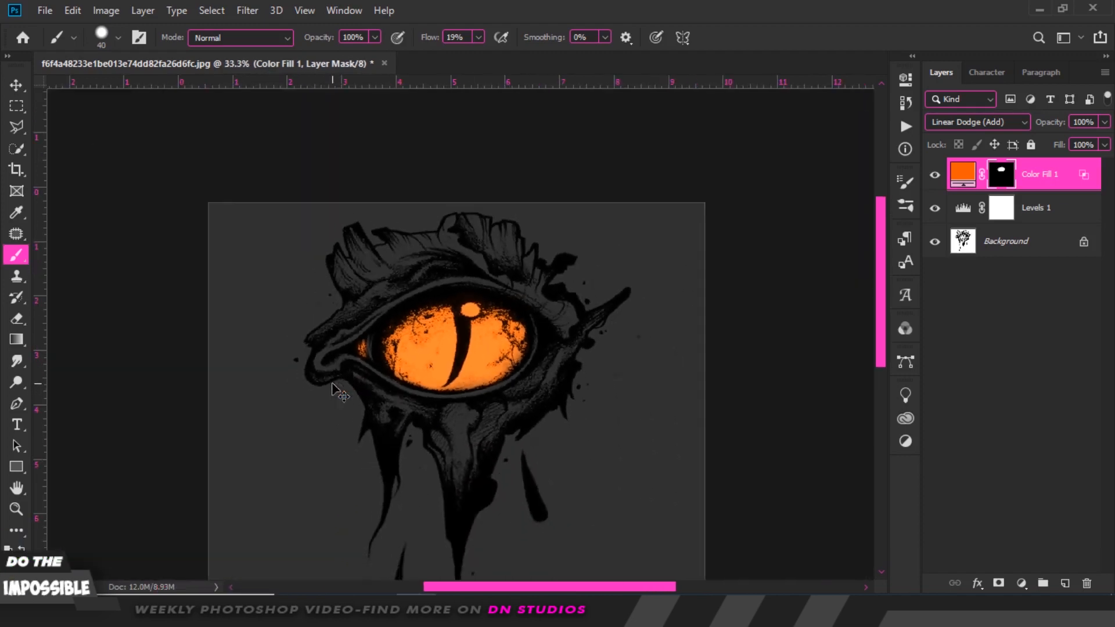
key(ctrl+plus)
key(ctrl+minus)
key(ctrl+plus)
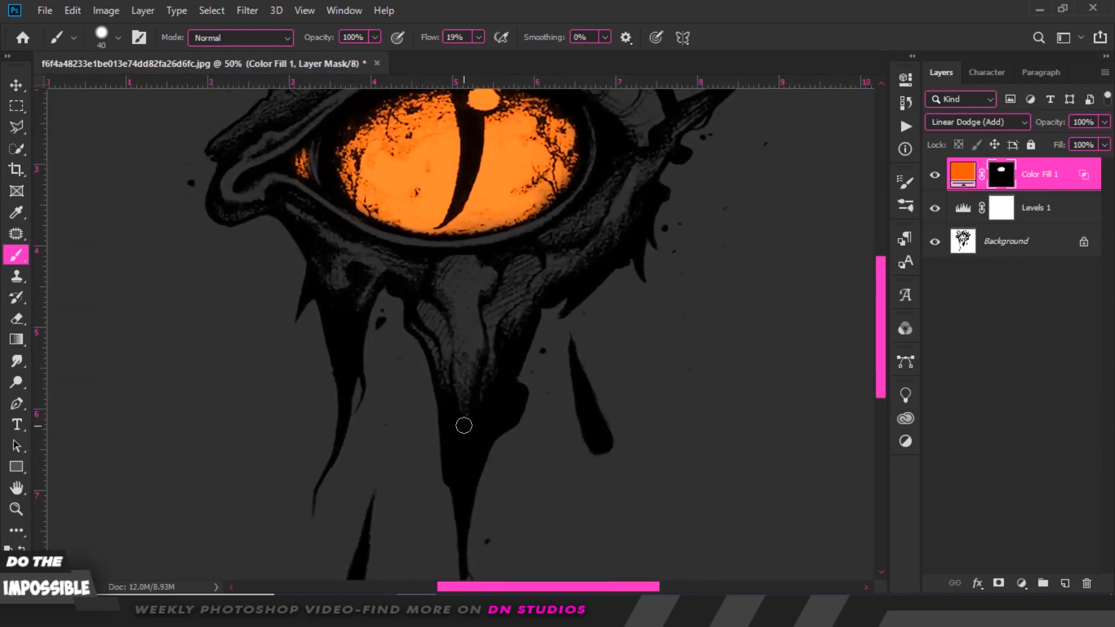
key(bracketright)
key(bracketright)
mouse_move(465, 413)
mouse_down()
mouse_move(463, 393)
mouse_move(450, 399)
mouse_move(471, 409)
mouse_up()
key(ctrl+z)
Set the brush to 90 px with 0% hardness and paint orange onto the drip below the eye.
right_click(488, 391)
drag(603, 402, 572, 403)
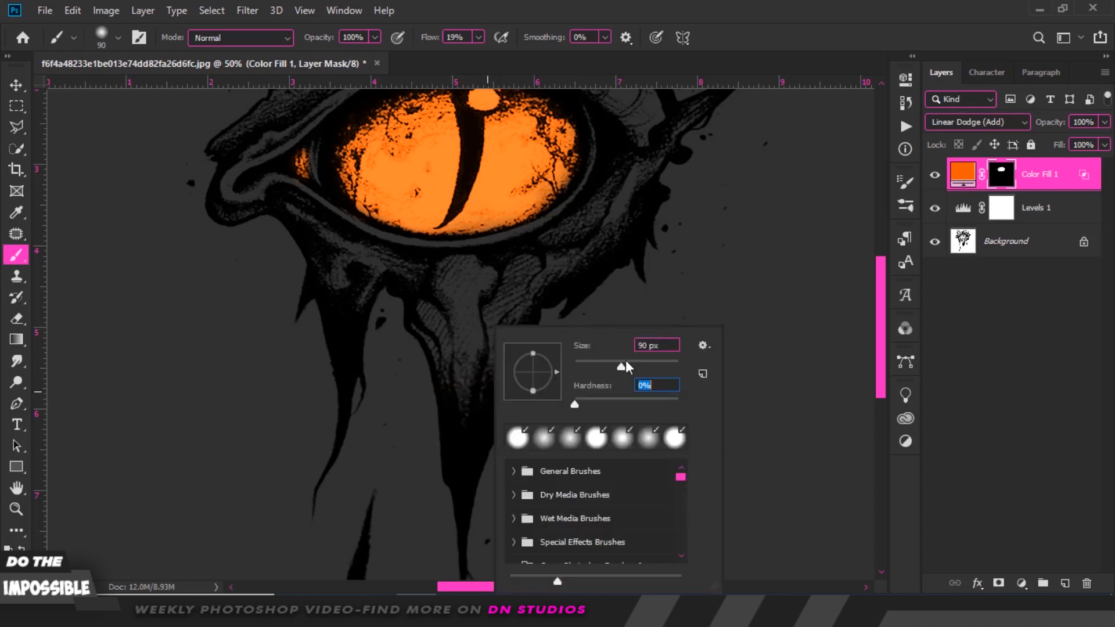
drag(624, 367, 637, 367)
key(Return)
mouse_move(465, 399)
mouse_down()
mouse_move(455, 393)
mouse_move(490, 374)
mouse_move(469, 410)
mouse_up()
Paint orange highlights along the upper lid ridges and eye rims with a smaller brush, about 60 px.
mouse_move(880, 316)
mouse_down()
mouse_move(885, 266)
mouse_move(536, 252)
mouse_up()
key(bracketleft)
key(bracketleft)
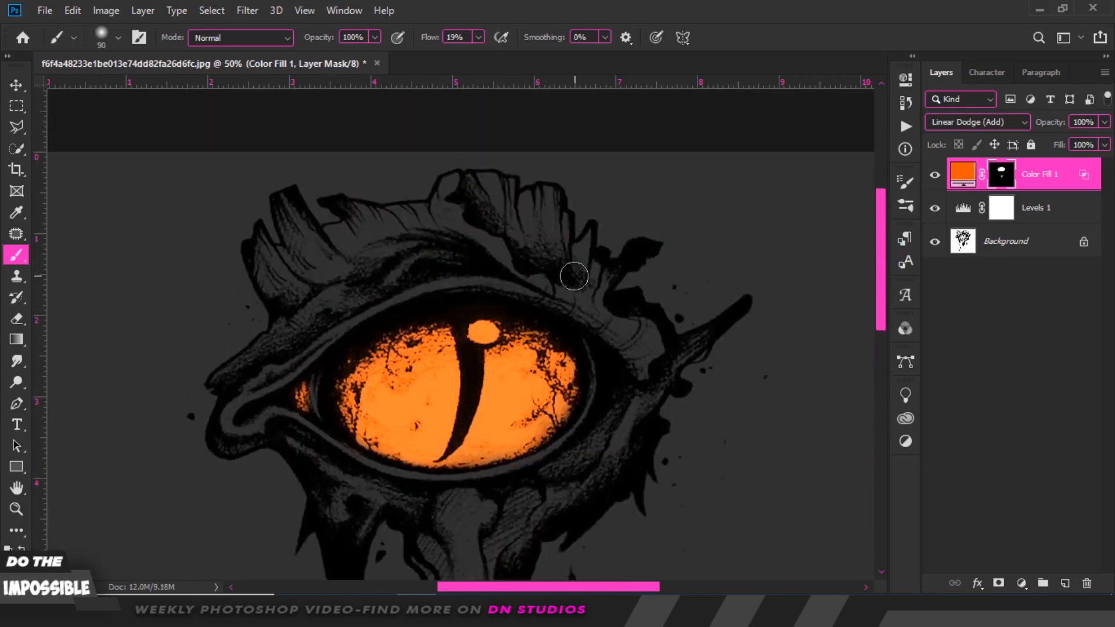
mouse_move(552, 262)
mouse_down()
mouse_move(512, 228)
mouse_move(480, 208)
mouse_move(518, 221)
mouse_move(560, 261)
mouse_move(483, 198)
mouse_move(565, 259)
mouse_up()
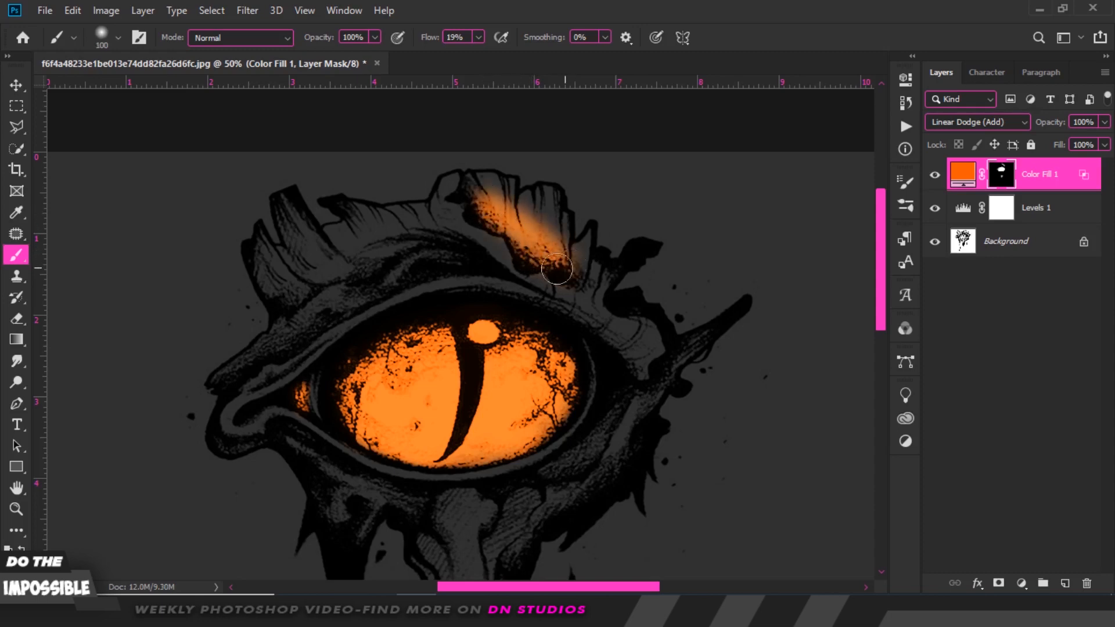
key(bracketleft)
mouse_move(468, 261)
mouse_down()
mouse_move(409, 255)
mouse_move(459, 258)
mouse_move(325, 299)
mouse_move(360, 290)
mouse_move(294, 326)
mouse_move(313, 317)
mouse_move(289, 345)
mouse_up()
mouse_move(348, 464)
mouse_down()
mouse_move(298, 461)
mouse_move(285, 439)
mouse_move(415, 502)
mouse_move(347, 465)
mouse_up()
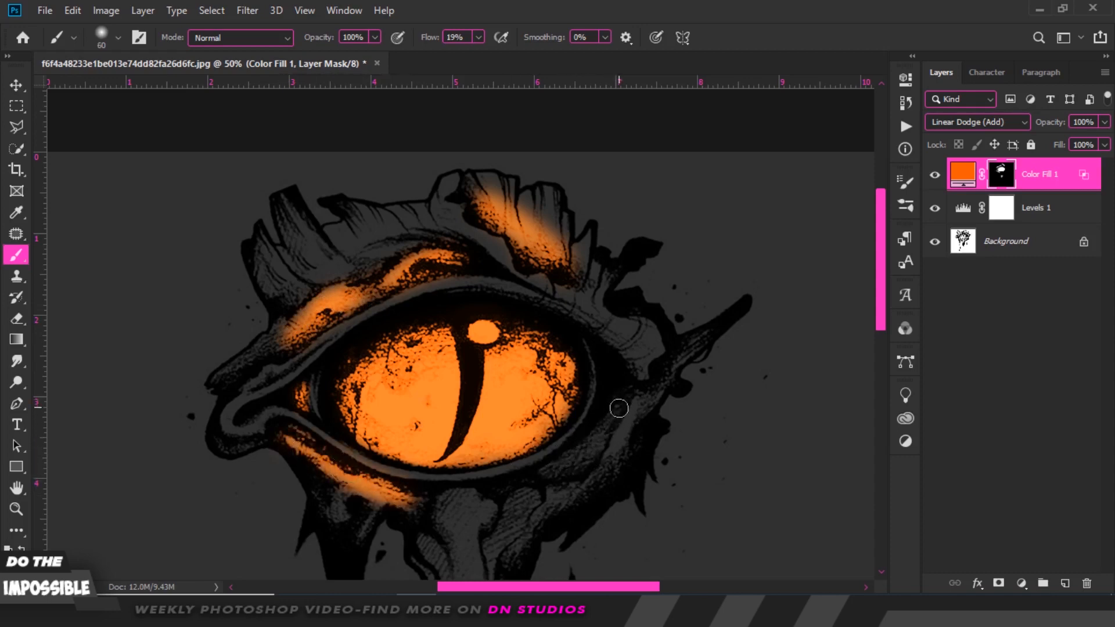
Paint an orange highlight along the lower right rim of the eye, redoing the stroke once.
drag(619, 408, 557, 470)
key(ctrl+z)
mouse_move(621, 409)
mouse_down()
mouse_move(544, 474)
mouse_move(580, 469)
mouse_move(603, 435)
mouse_move(563, 470)
mouse_move(625, 402)
mouse_move(593, 450)
mouse_up()
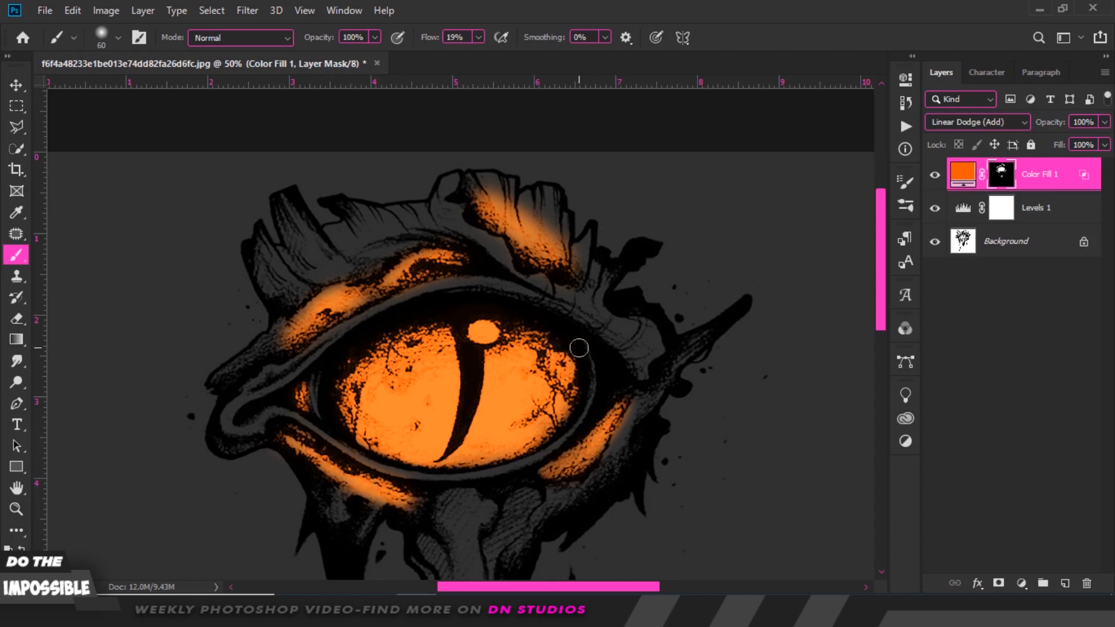
Add a yellow Solid Color fill layer above the orange one.
key(ctrl+minus)
key(ctrl+minus)
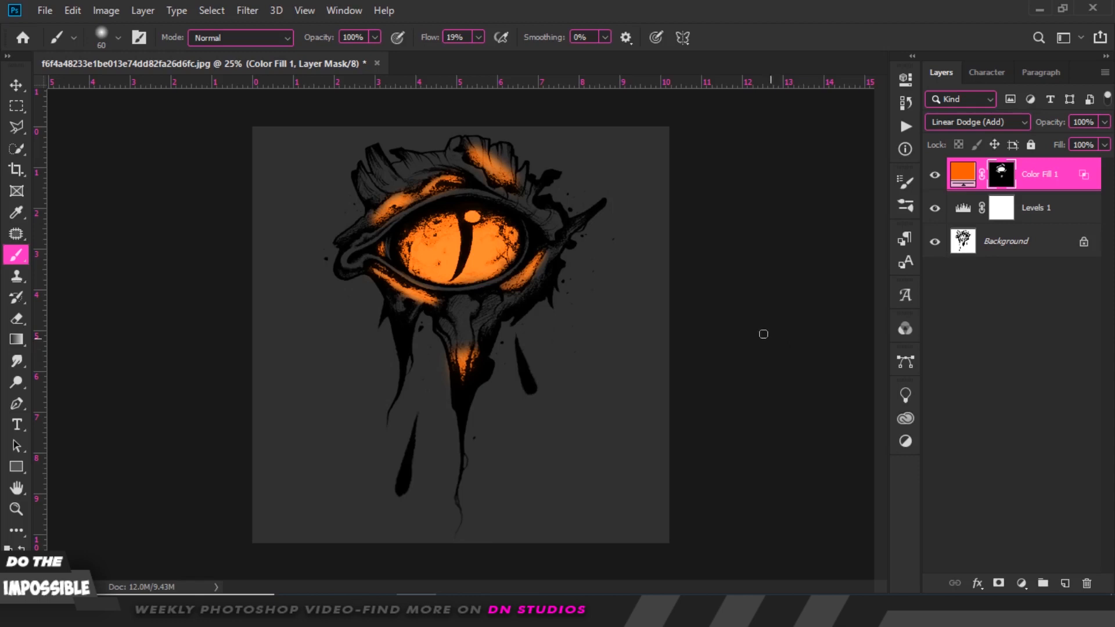
click(1023, 582)
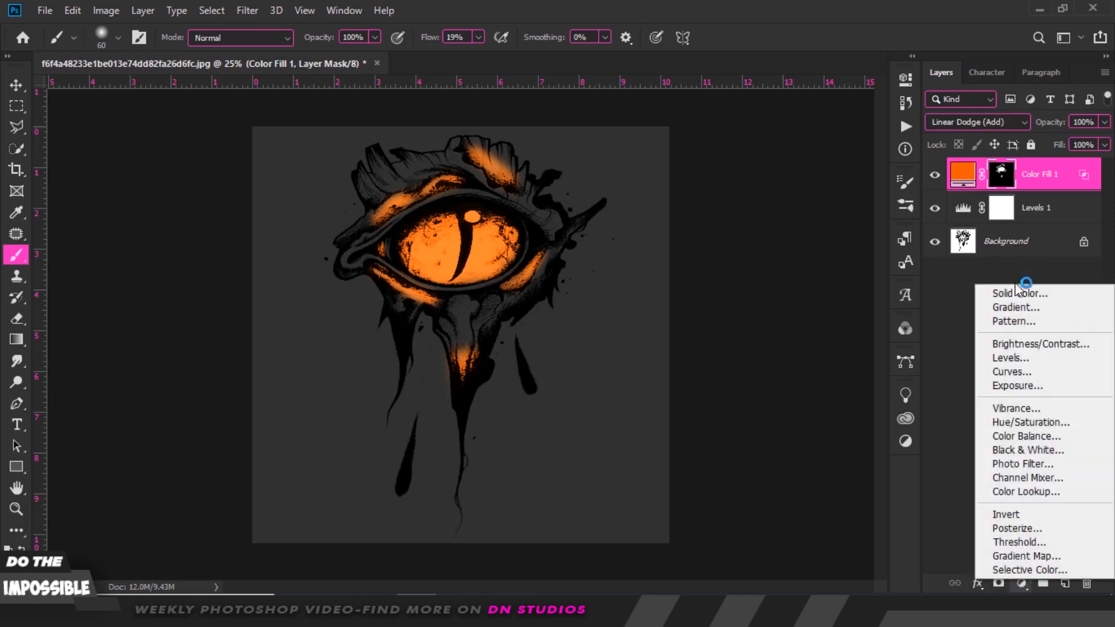
click(1014, 291)
mouse_move(691, 472)
mouse_down()
mouse_move(698, 490)
mouse_move(698, 477)
mouse_up()
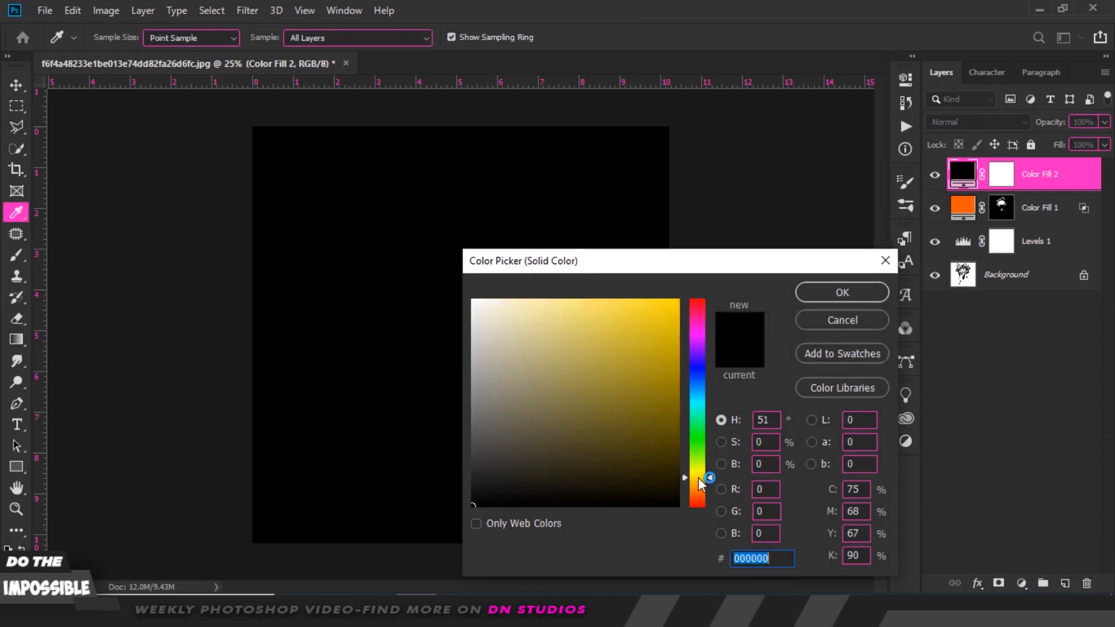
click(678, 300)
click(852, 291)
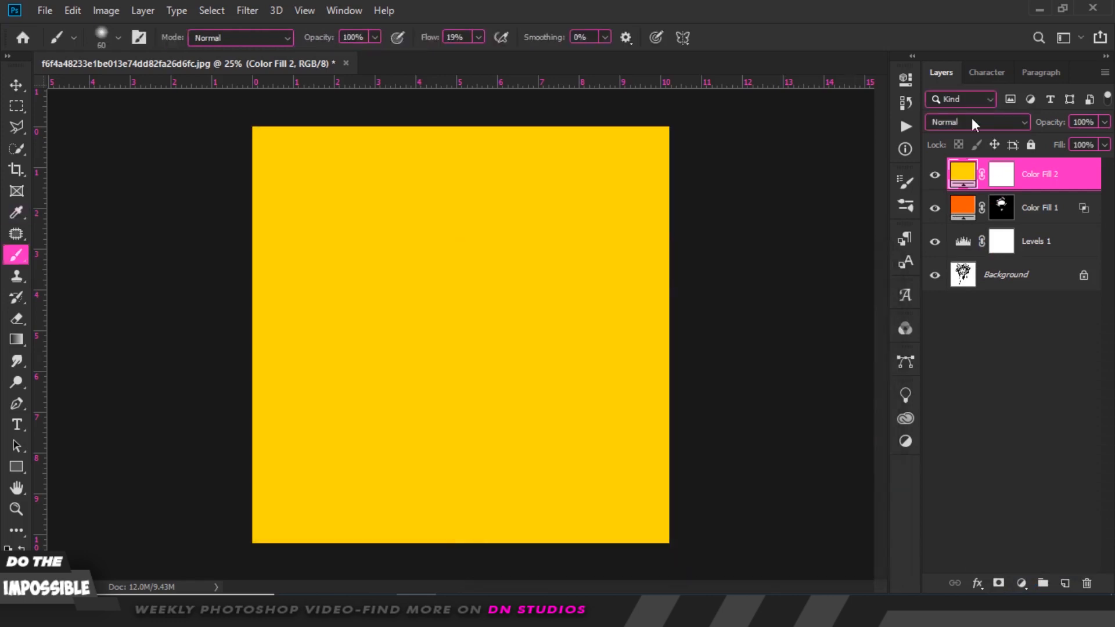
Set the yellow fill layer to Linear Dodge (Add) and move the Blend If Underlying Layer black slider to about 72.
click(976, 122)
click(964, 283)
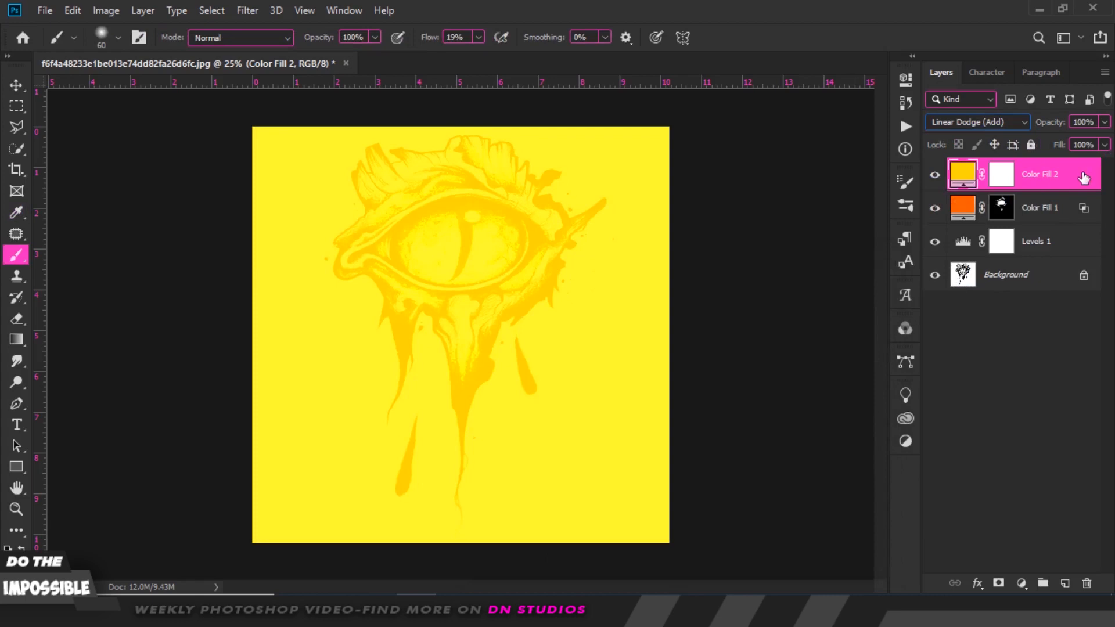
double_click(1084, 178)
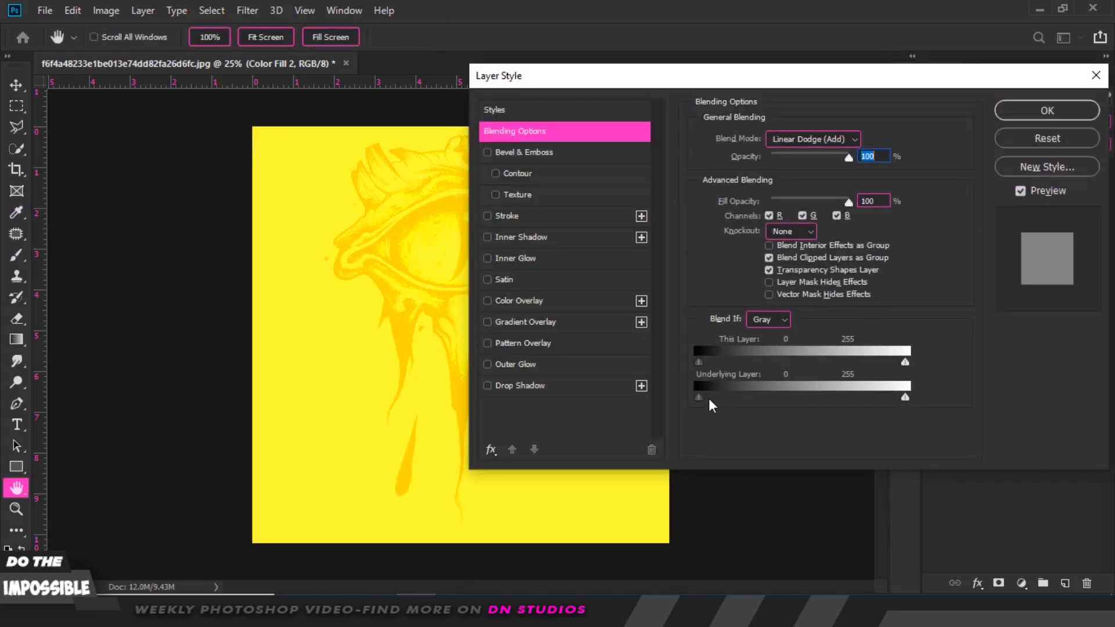
drag(709, 399, 758, 402)
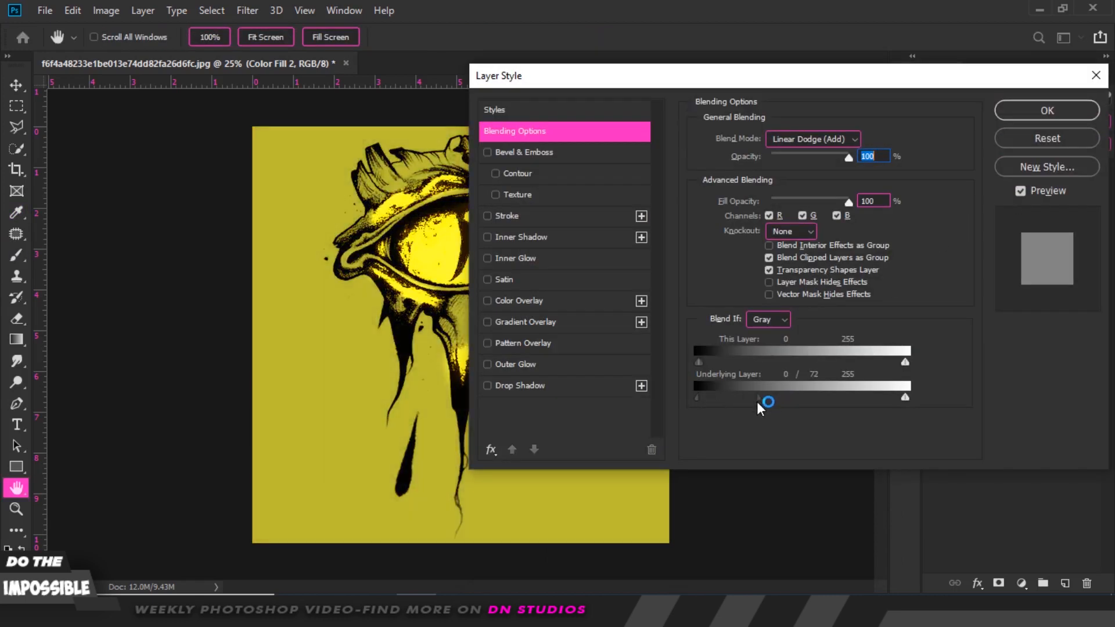
click(1048, 111)
Select the yellow fill layer's mask with the Brush tool active and invert it.
key(b)
click(997, 173)
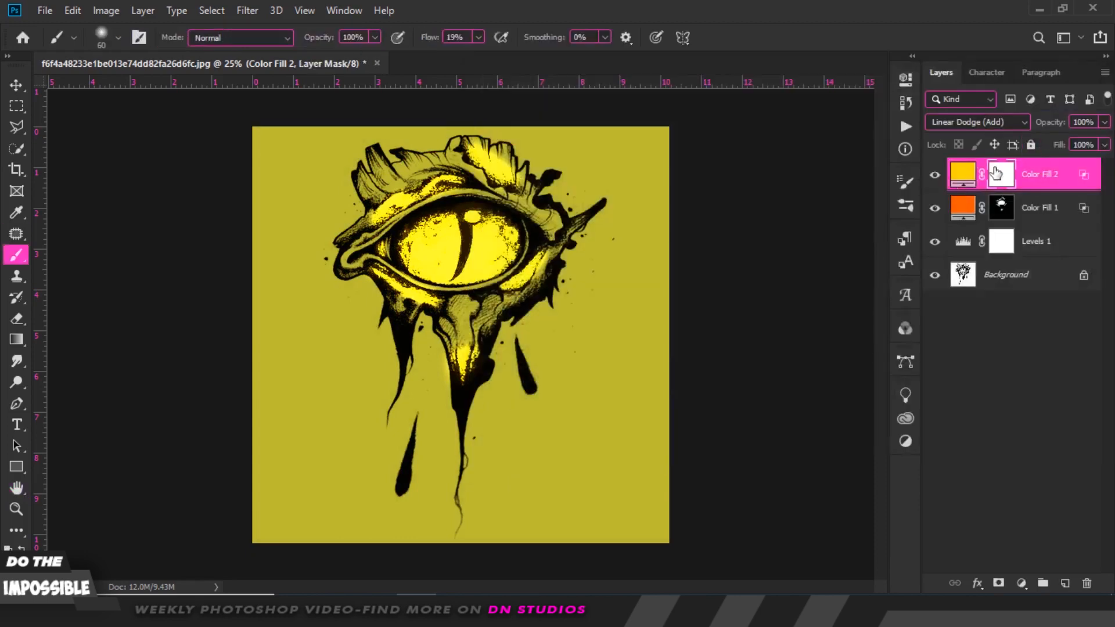
key(ctrl+i)
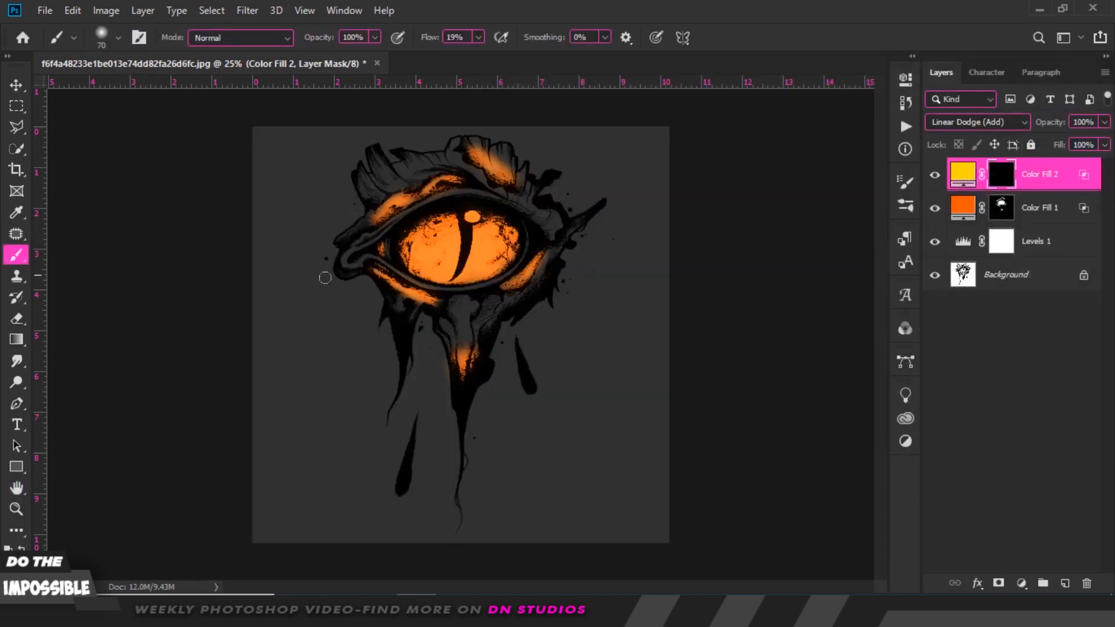
Paint a yellow glow into the iris on the yellow fill layer's mask with a large soft brush about 250 px.
key(bracketright)
key(bracketright)
right_click(459, 243)
key(Escape)
key(bracketright)
key(bracketright)
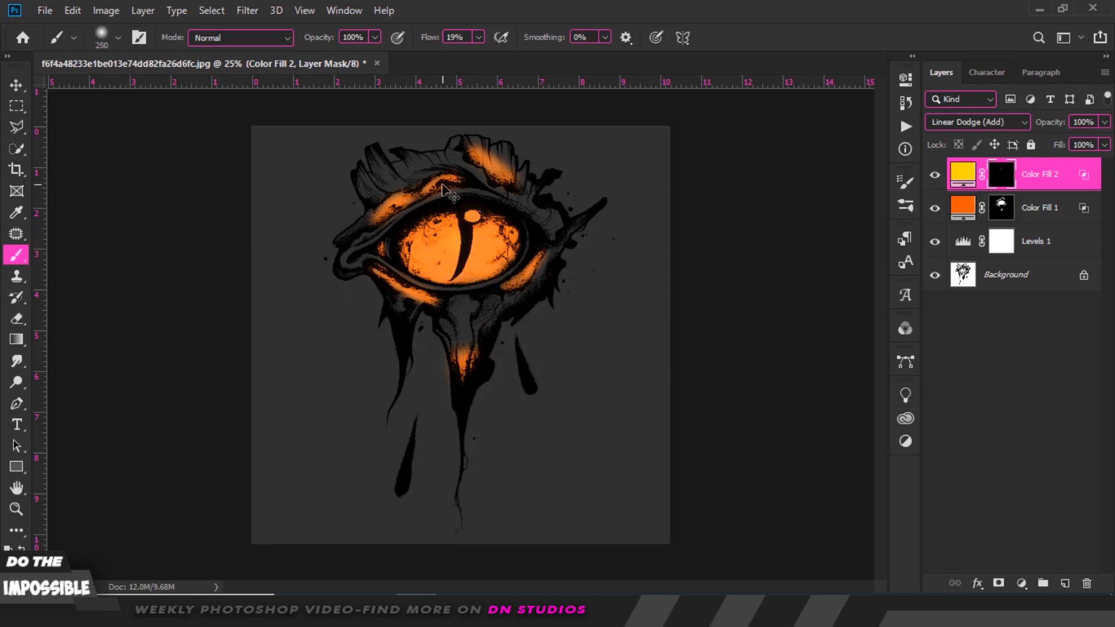
key(ctrl+plus)
scroll(880, 331, up, 2)
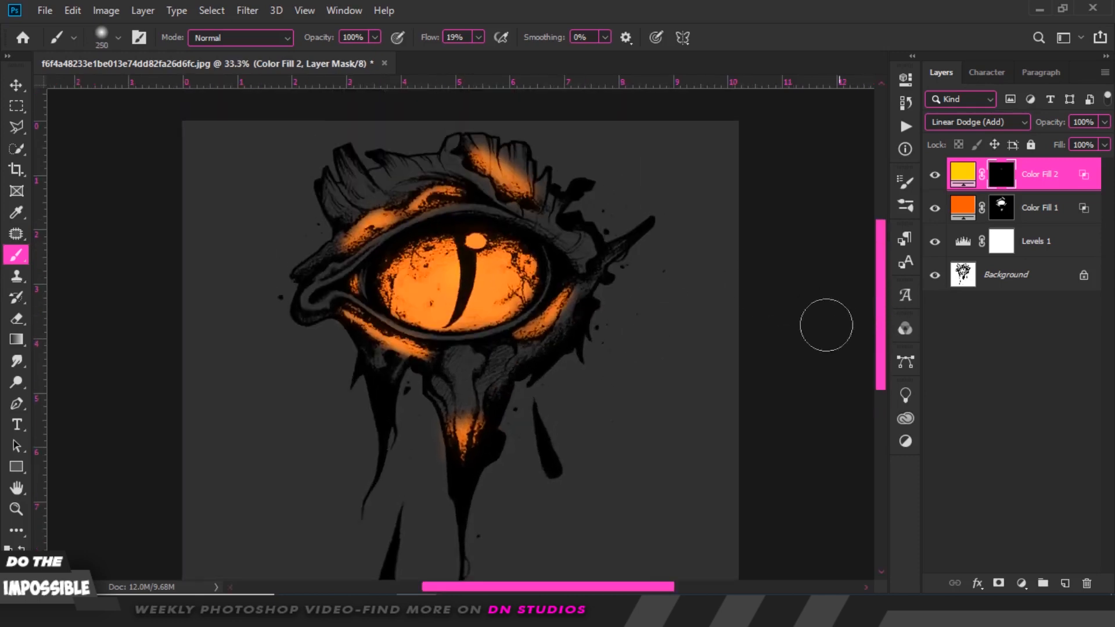
mouse_move(481, 238)
mouse_down()
mouse_move(453, 309)
mouse_move(472, 247)
mouse_move(467, 301)
mouse_move(477, 284)
mouse_move(478, 242)
mouse_move(478, 272)
mouse_move(457, 255)
mouse_move(465, 298)
mouse_up()
Paint yellow onto the lower drip and along the upper rim of the eye with smaller brushes.
key(bracketleft)
key(bracketleft)
key(bracketleft)
key(bracketleft)
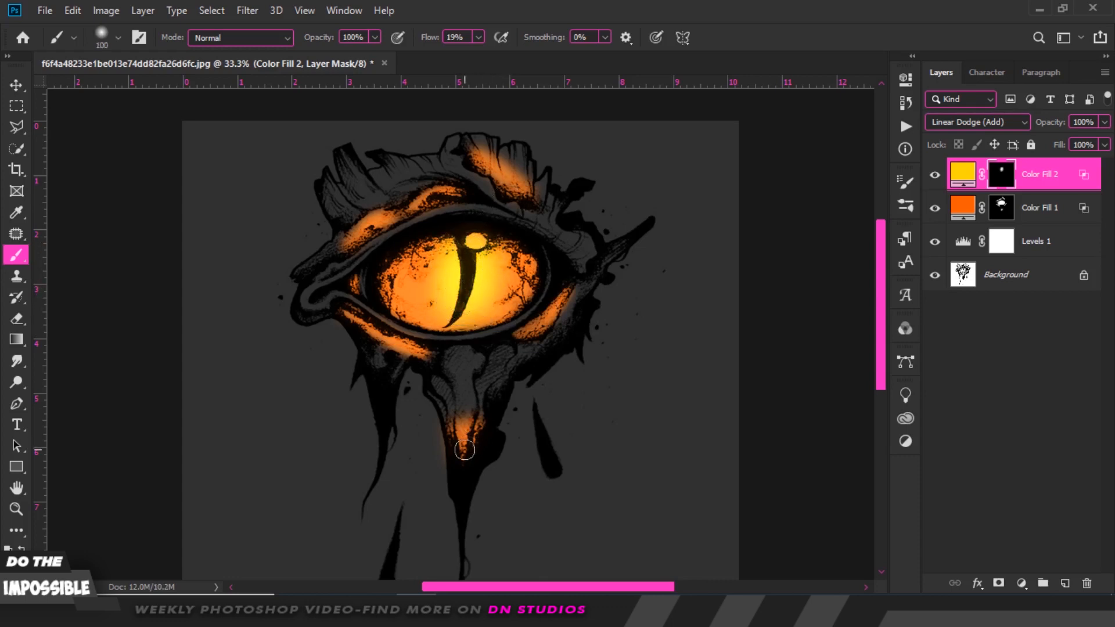
drag(465, 450, 463, 456)
key(bracketleft)
key(bracketleft)
mouse_move(367, 233)
mouse_down()
mouse_move(452, 194)
mouse_move(368, 251)
mouse_move(462, 189)
mouse_move(362, 232)
mouse_move(501, 183)
mouse_move(470, 156)
mouse_move(519, 196)
mouse_up()
Paint yellow along the lower left rim of the eye with a 60 px brush.
key(bracketleft)
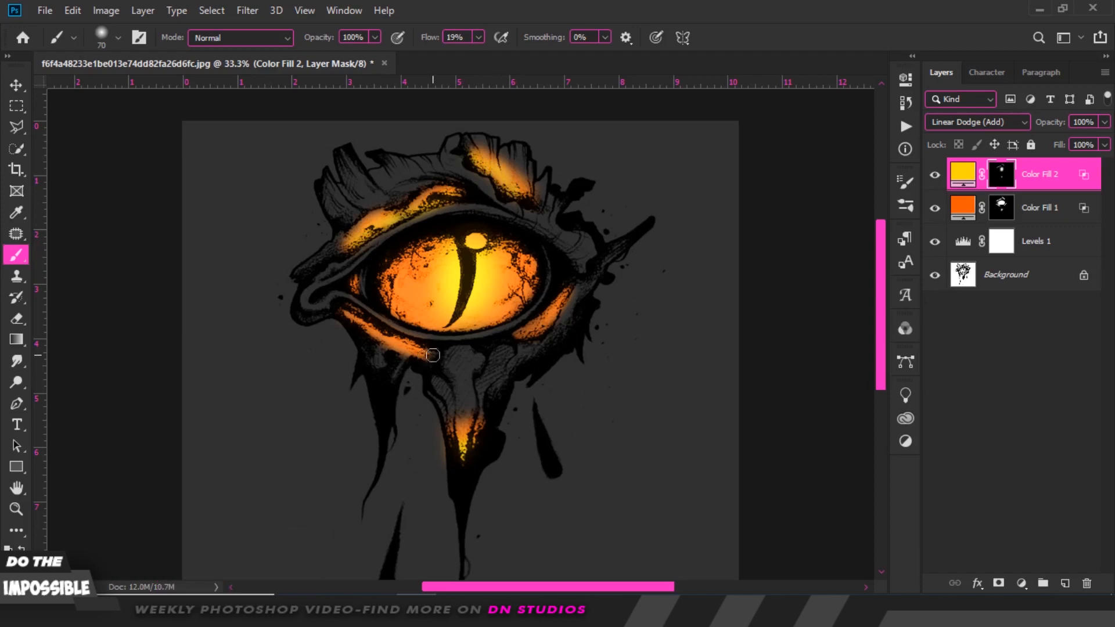
drag(420, 353, 372, 328)
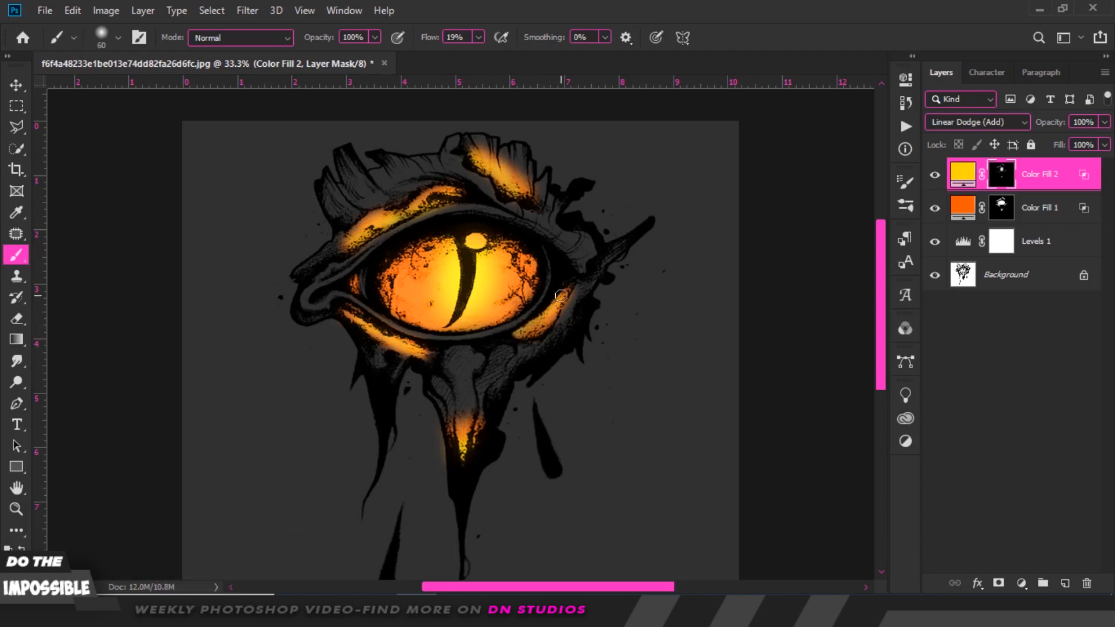
key(ctrl+minus)
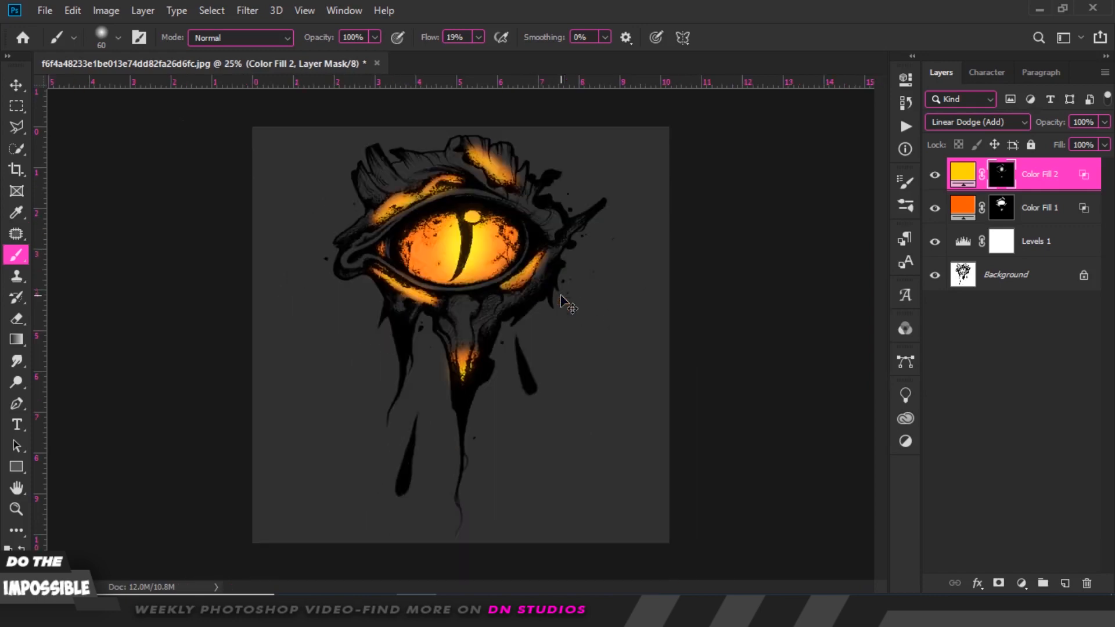
Move the yellow fill layer's split Blend If Underlying Layer black slider to about 205.
double_click(1084, 179)
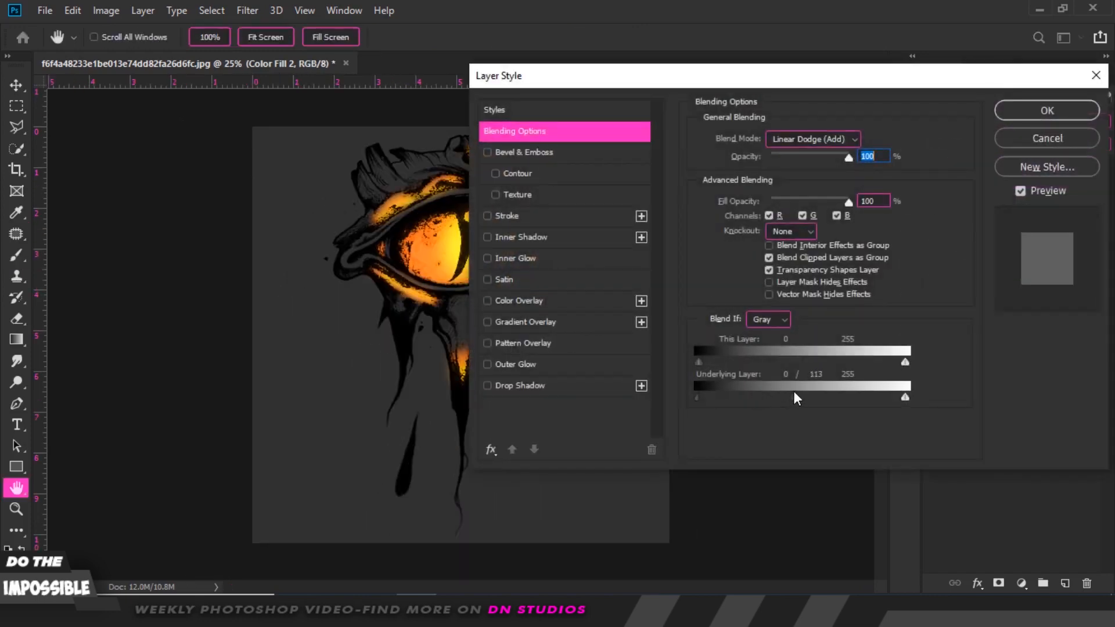
mouse_move(754, 389)
mouse_down()
mouse_move(716, 380)
mouse_move(749, 381)
mouse_up()
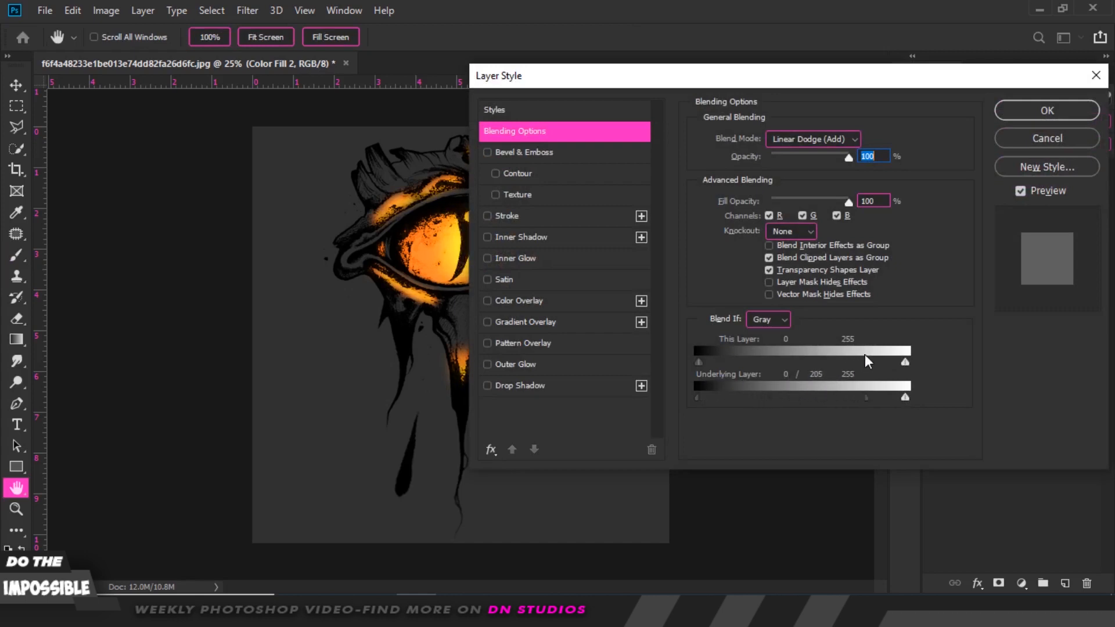
click(1039, 111)
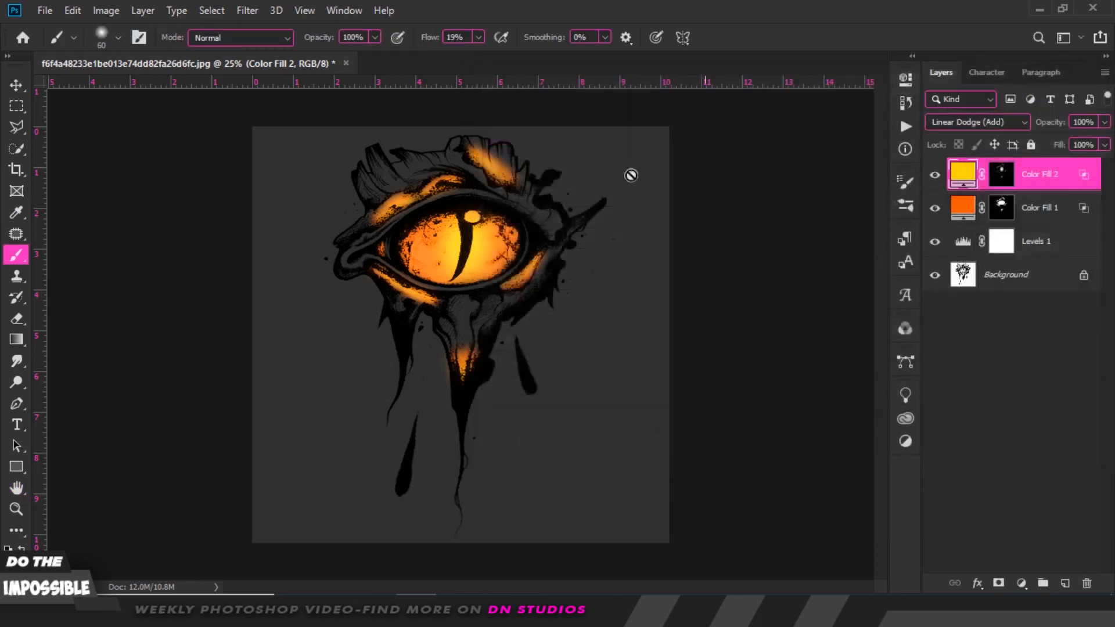
Add a new orange Solid Color fill layer at hue 20 above the others.
click(19, 83)
click(141, 162)
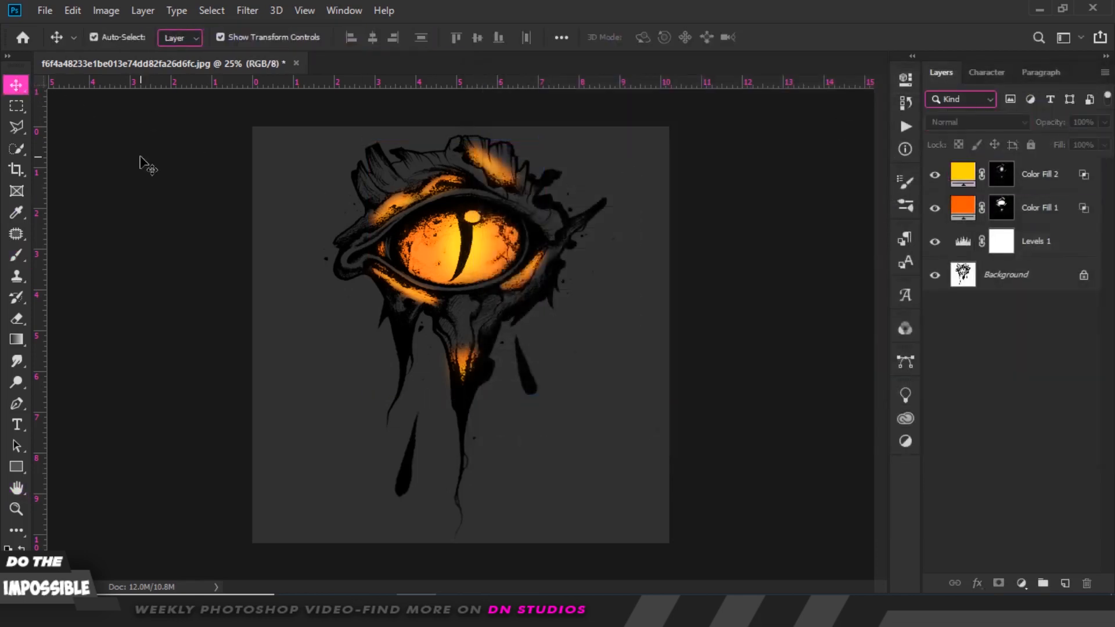
click(1020, 583)
click(1006, 296)
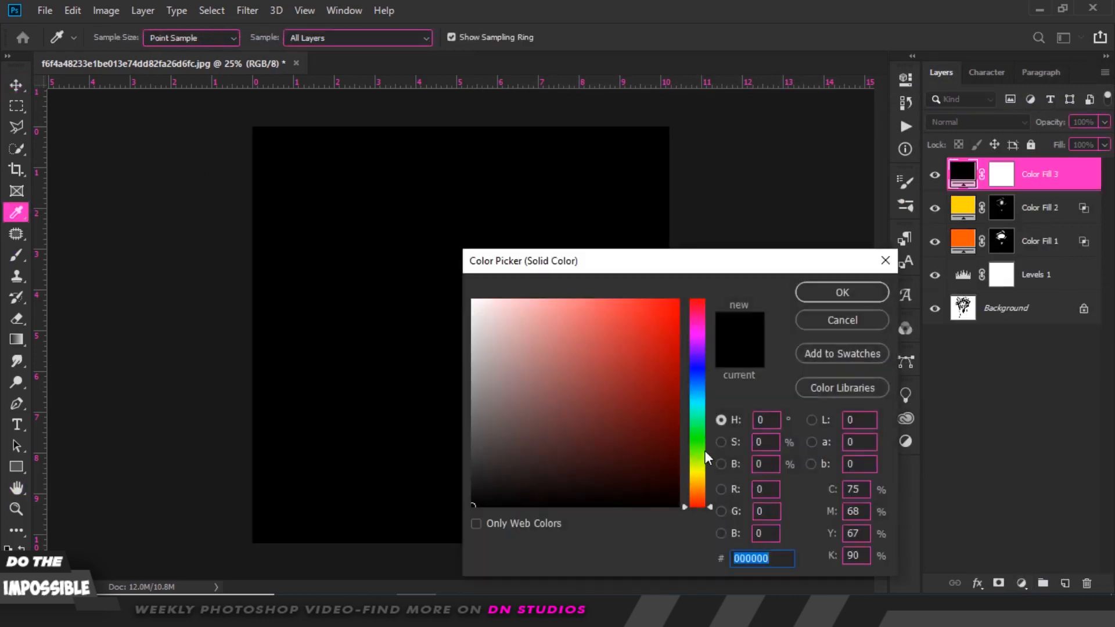
drag(698, 477, 699, 494)
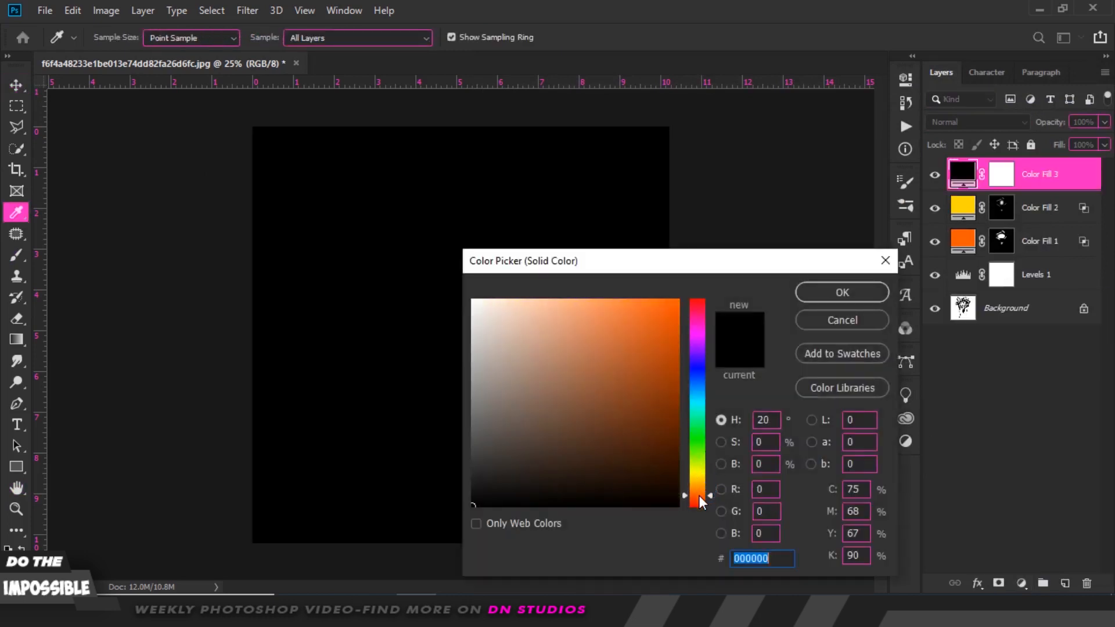
drag(677, 435, 679, 300)
click(841, 291)
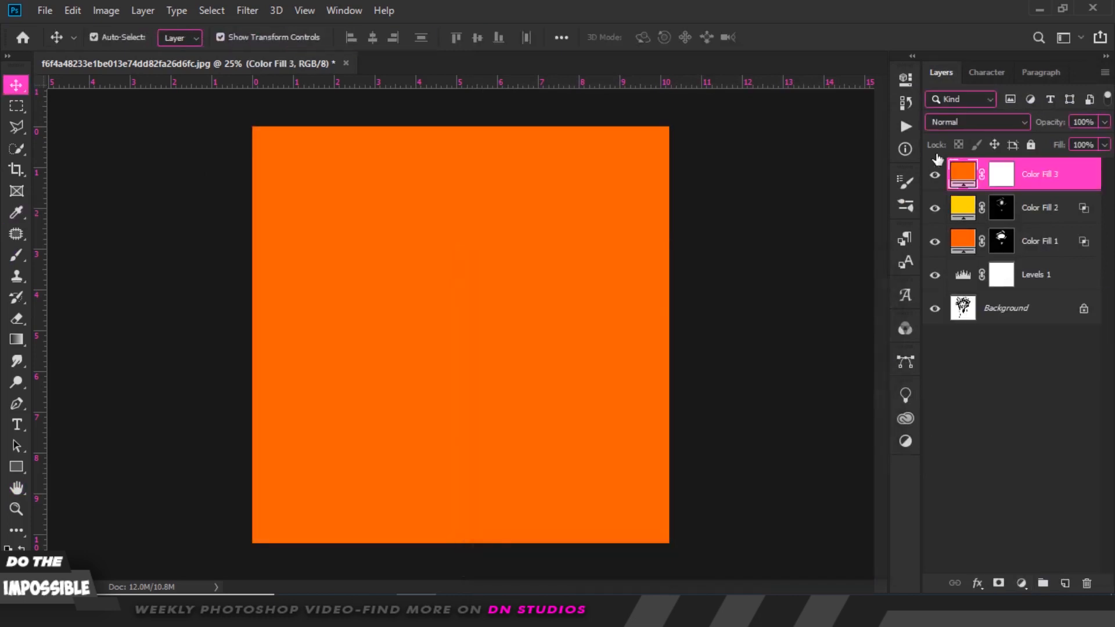
Set the new orange fill layer to Linear Dodge (Add) and invert its mask.
click(959, 122)
click(982, 283)
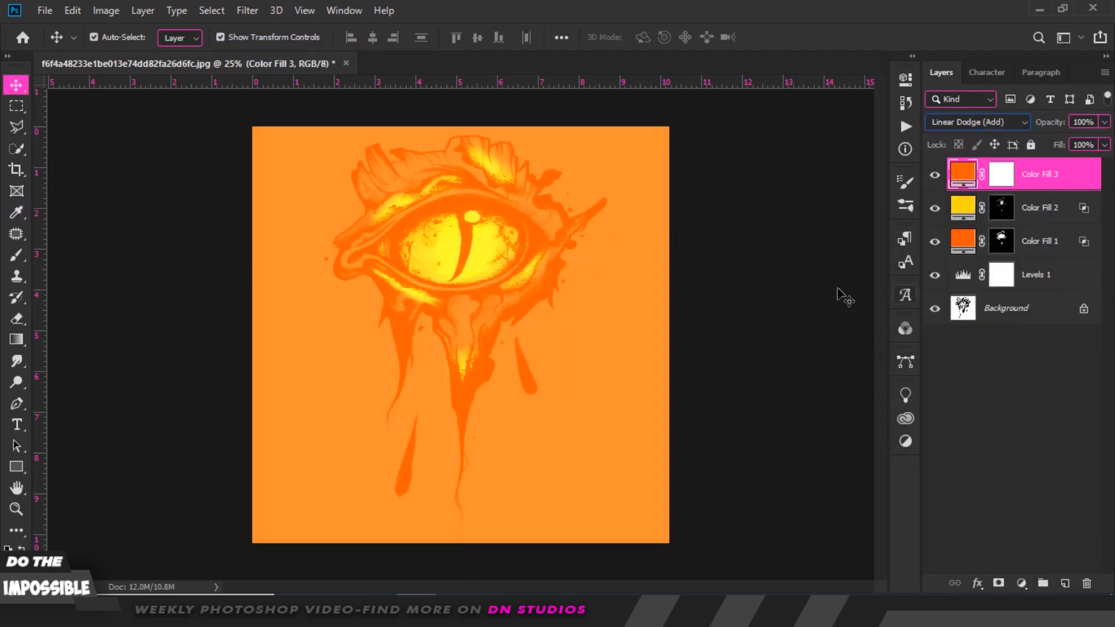
click(999, 174)
key(ctrl+i)
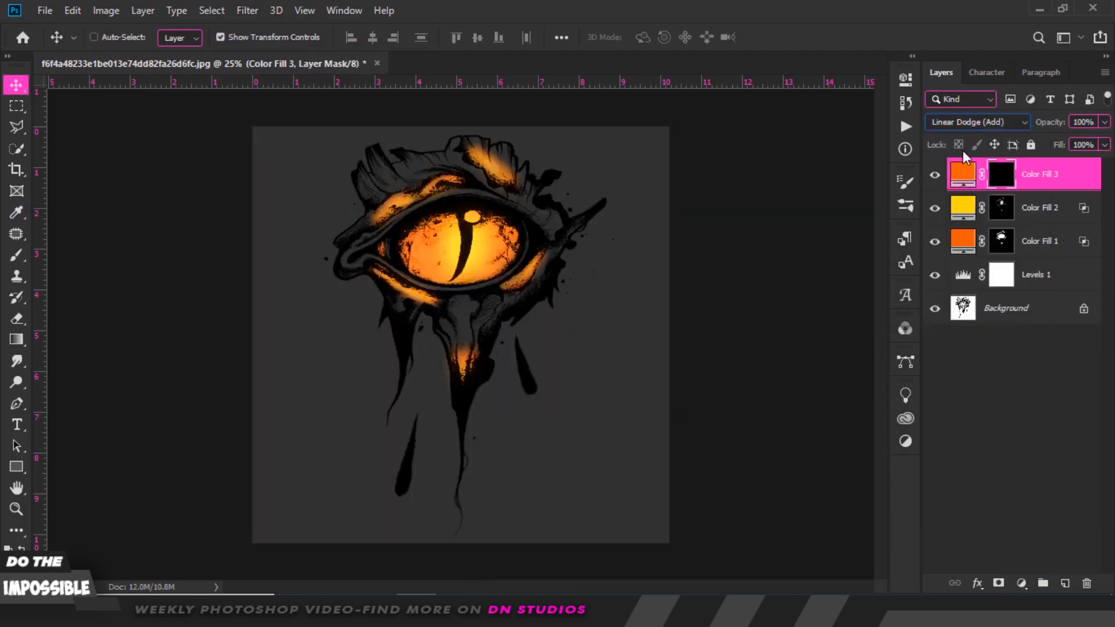
Paint a soft orange glow over the eye on the new mask with a 1102 px brush at 6% flow.
click(17, 254)
right_click(480, 222)
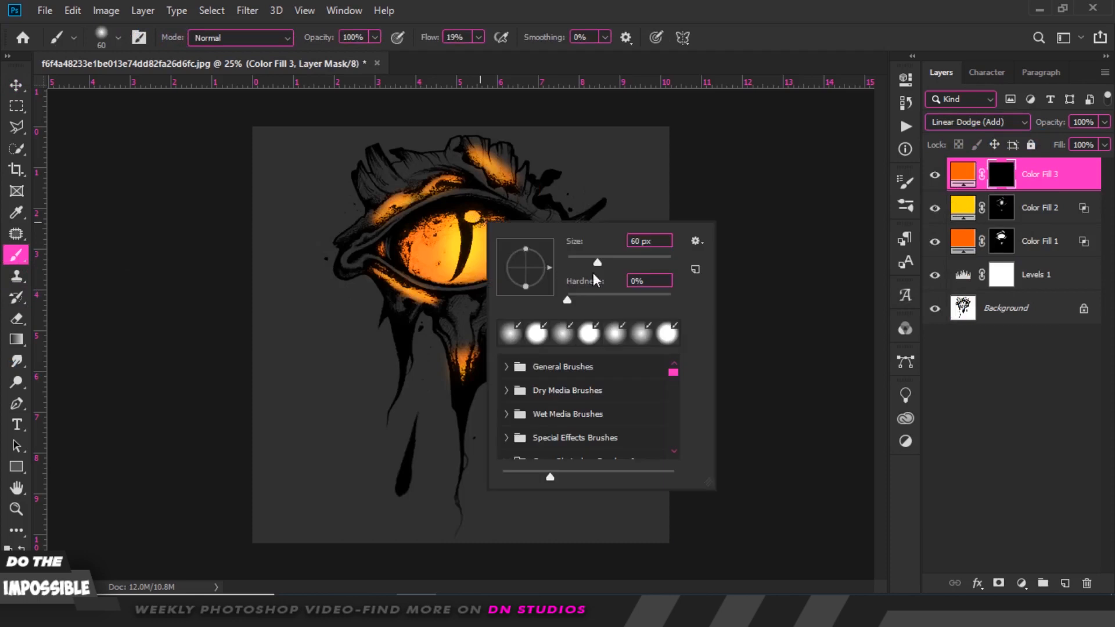
drag(598, 258, 641, 258)
click(663, 257)
click(466, 38)
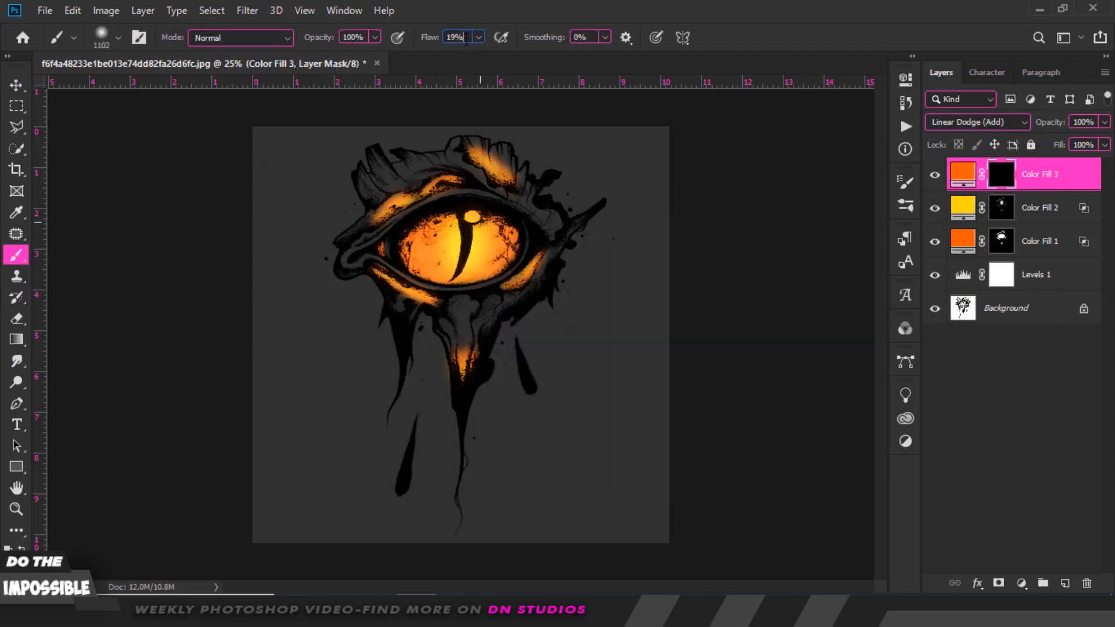
text(6)
key(Return)
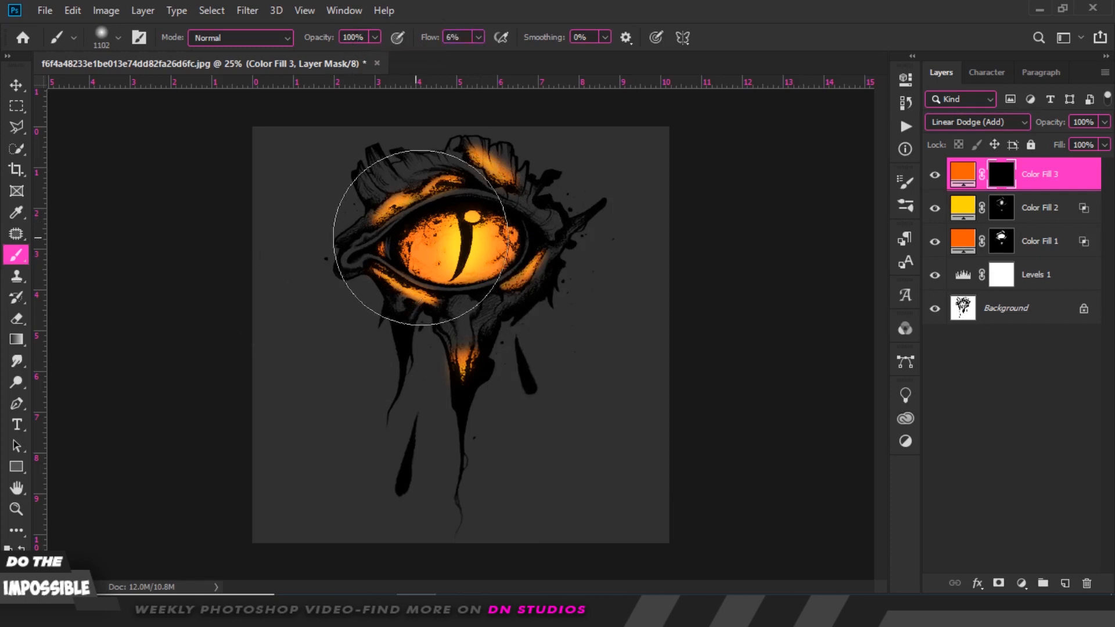
mouse_move(488, 239)
mouse_down()
mouse_move(463, 362)
mouse_move(465, 349)
mouse_move(427, 326)
mouse_move(416, 251)
mouse_move(431, 219)
mouse_move(480, 204)
mouse_move(498, 249)
mouse_move(420, 252)
mouse_up()
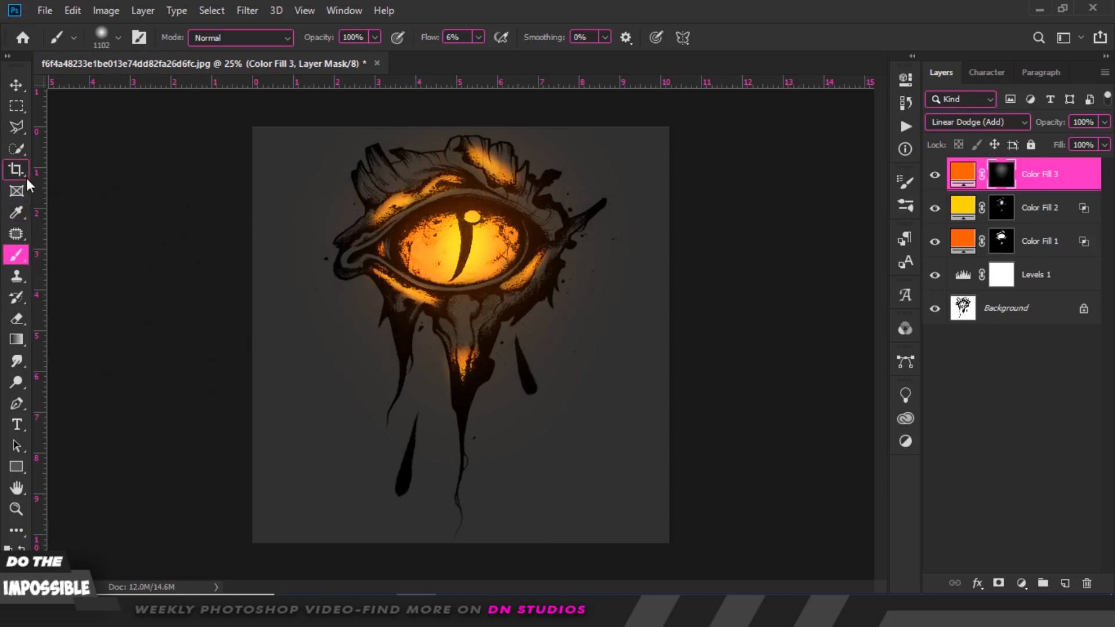
Save a JPEG copy named tutorial in the future project folder, replacing the existing file, at quality 12.
click(16, 85)
click(144, 163)
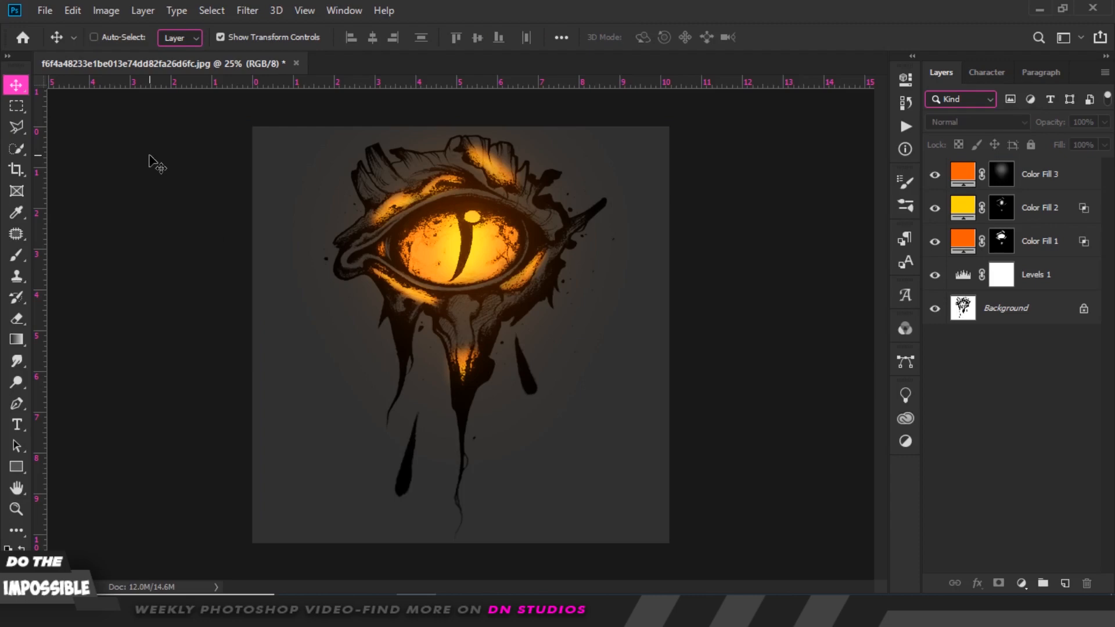
key(ctrl+shift+s)
click(228, 441)
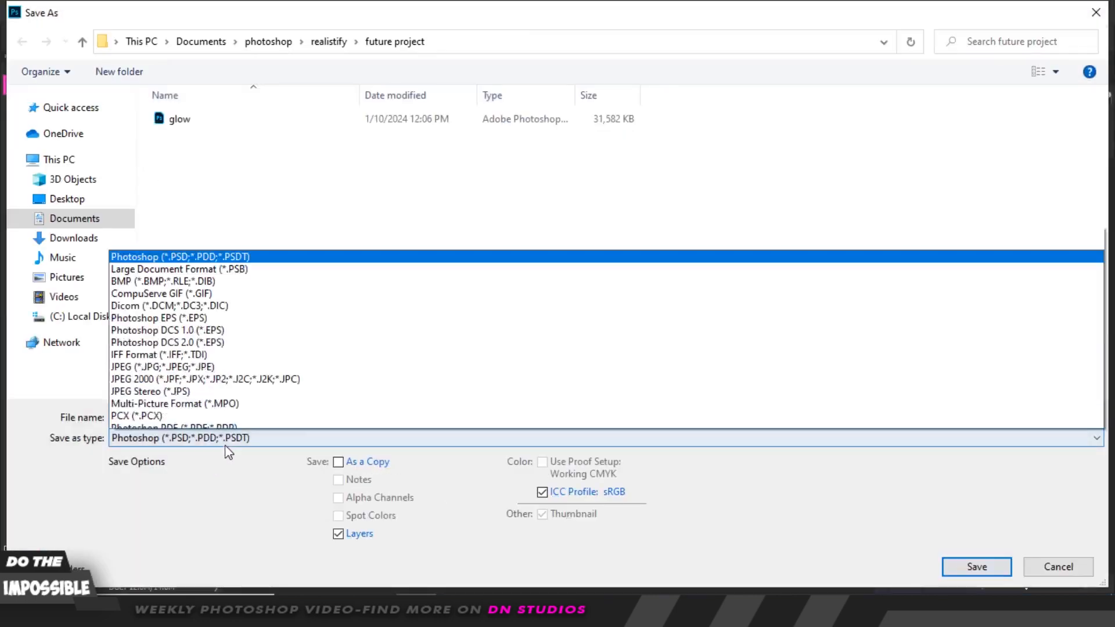
click(228, 275)
double_click(279, 416)
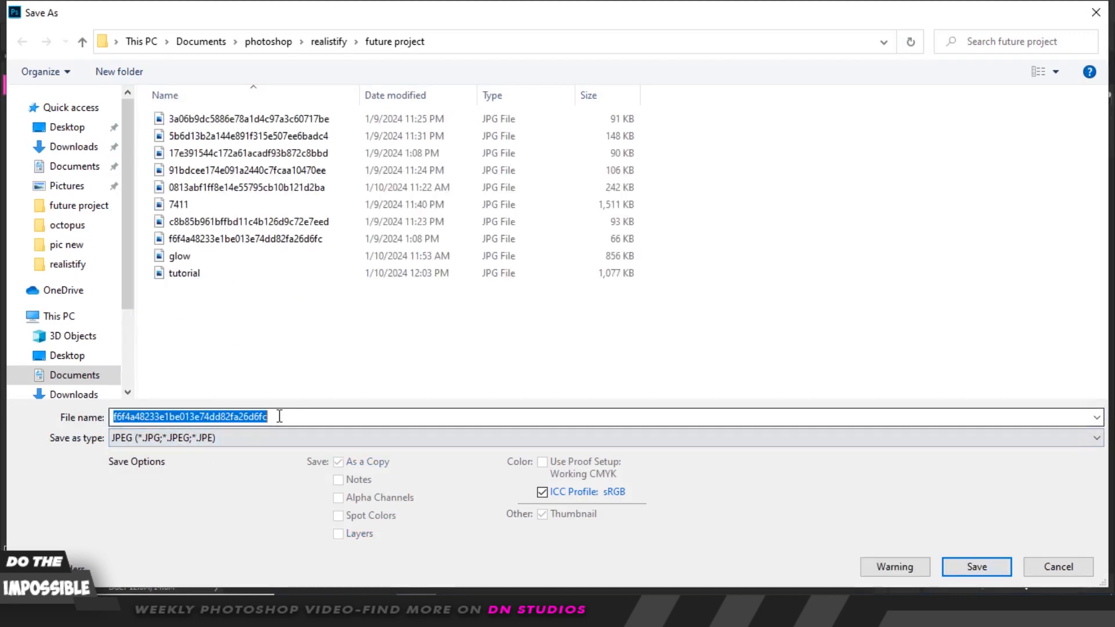
click(239, 274)
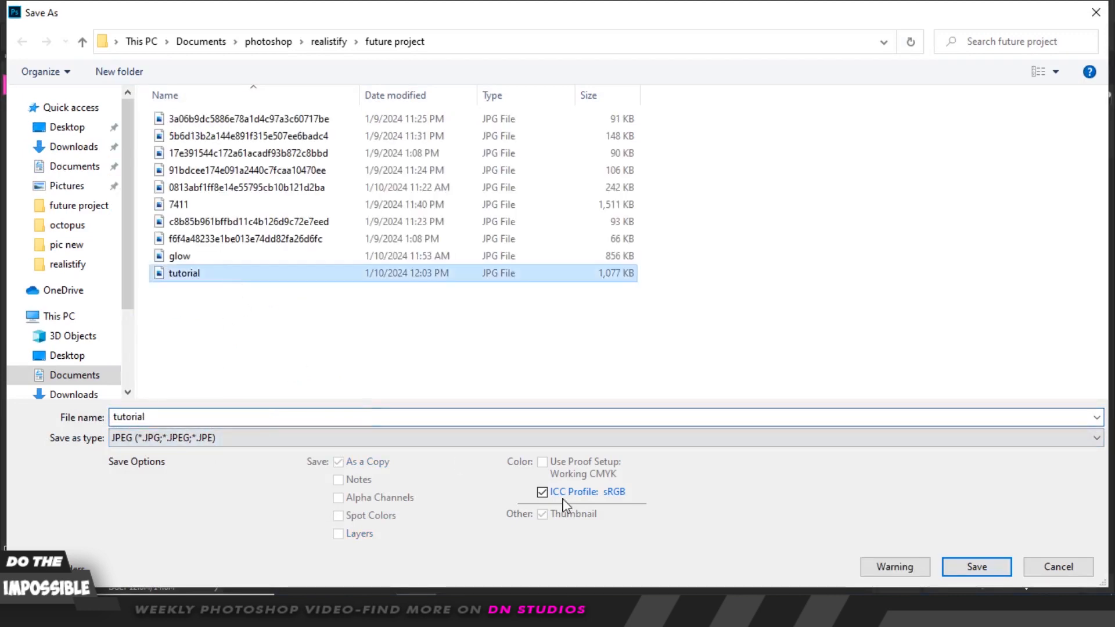
click(968, 569)
click(597, 306)
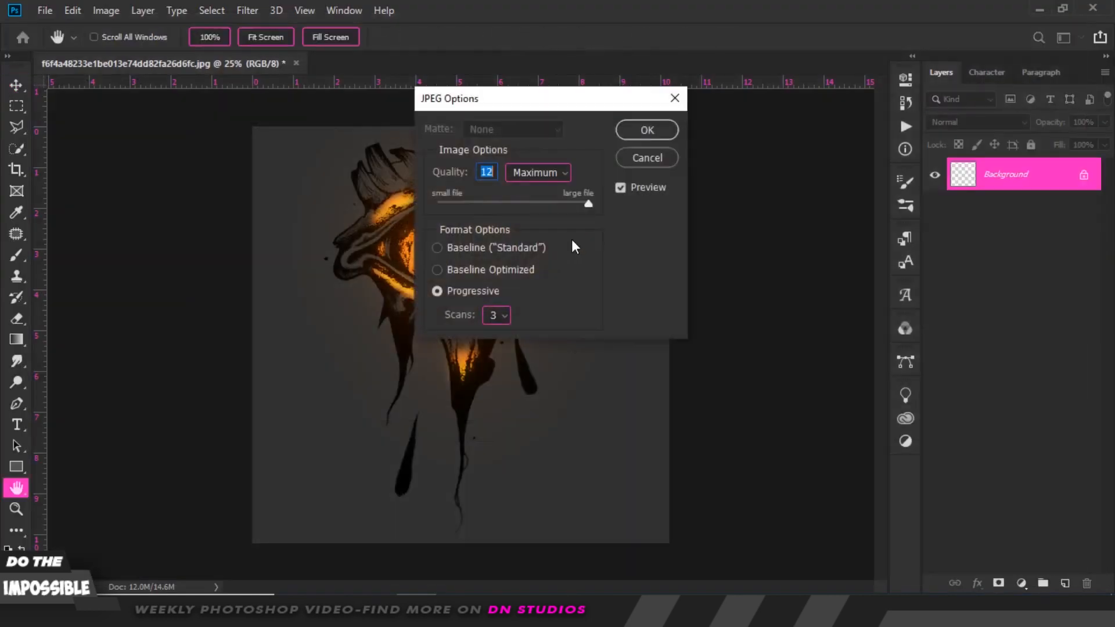
click(647, 130)
Place the saved tutorial JPEG from the file explorer into the document as a new layer.
click(328, 566)
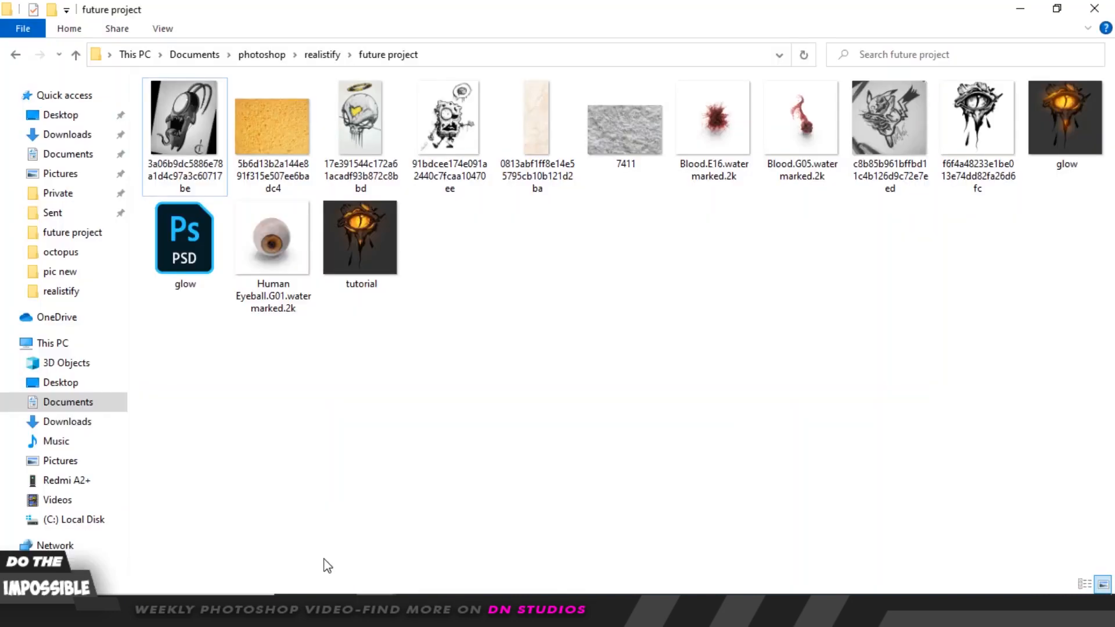
drag(366, 244, 473, 497)
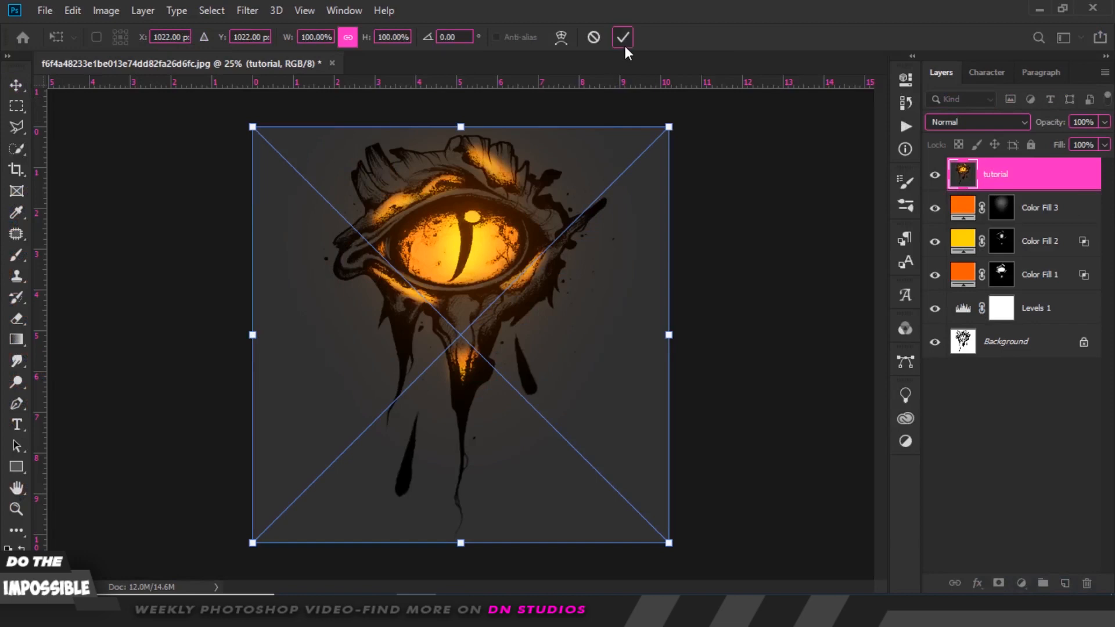
click(620, 36)
Open the Camera Raw Filter on the placed layer and set Temperature to +7 and Tint to +18.
click(248, 11)
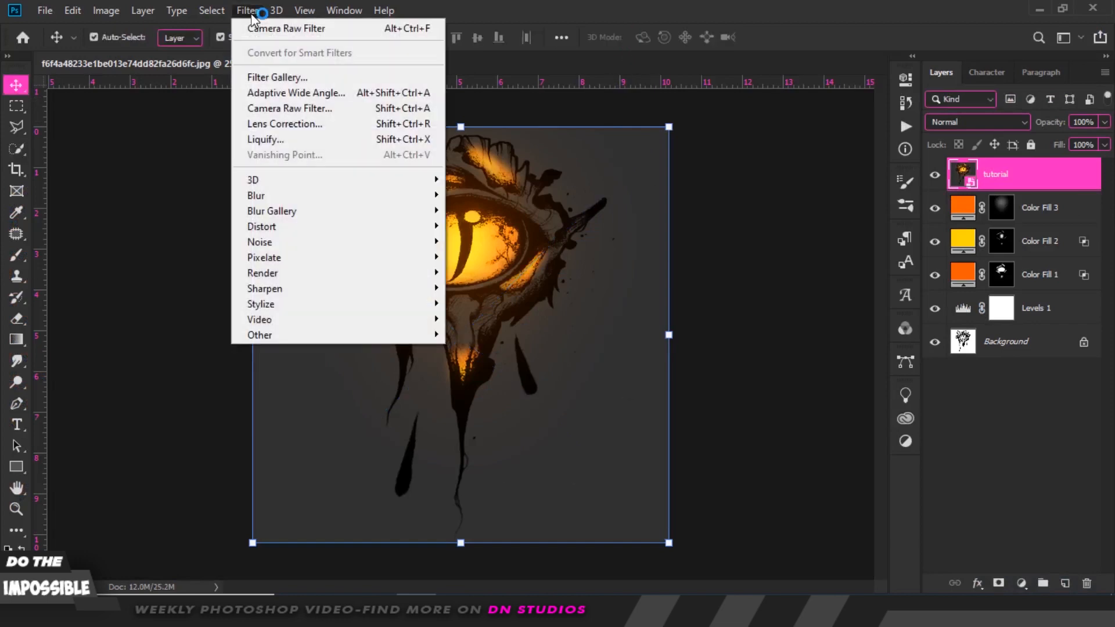
click(261, 33)
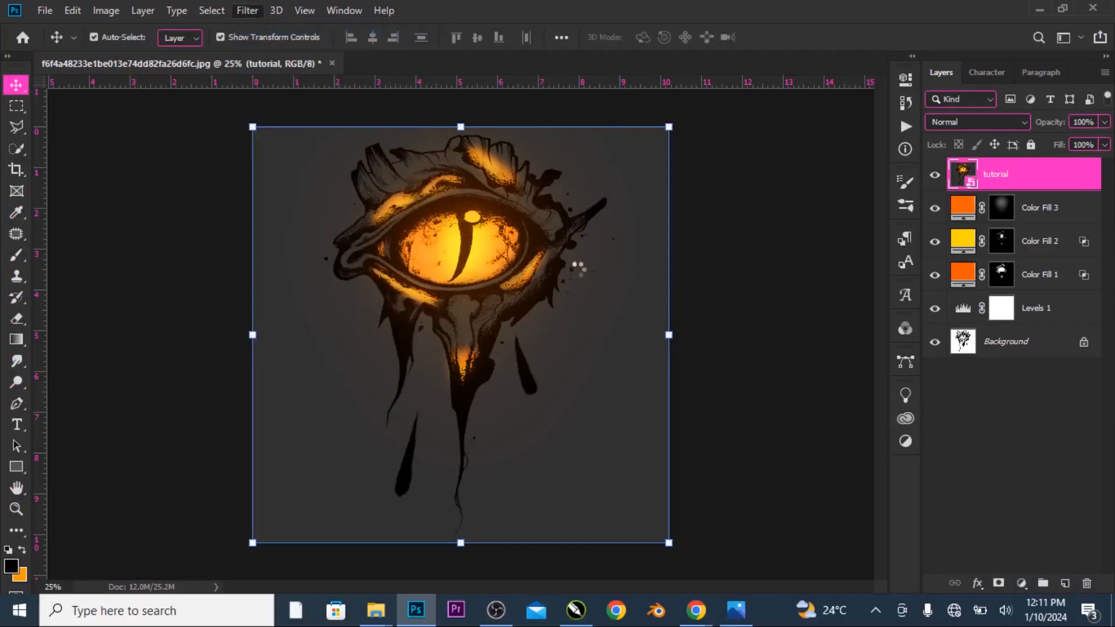
click(744, 139)
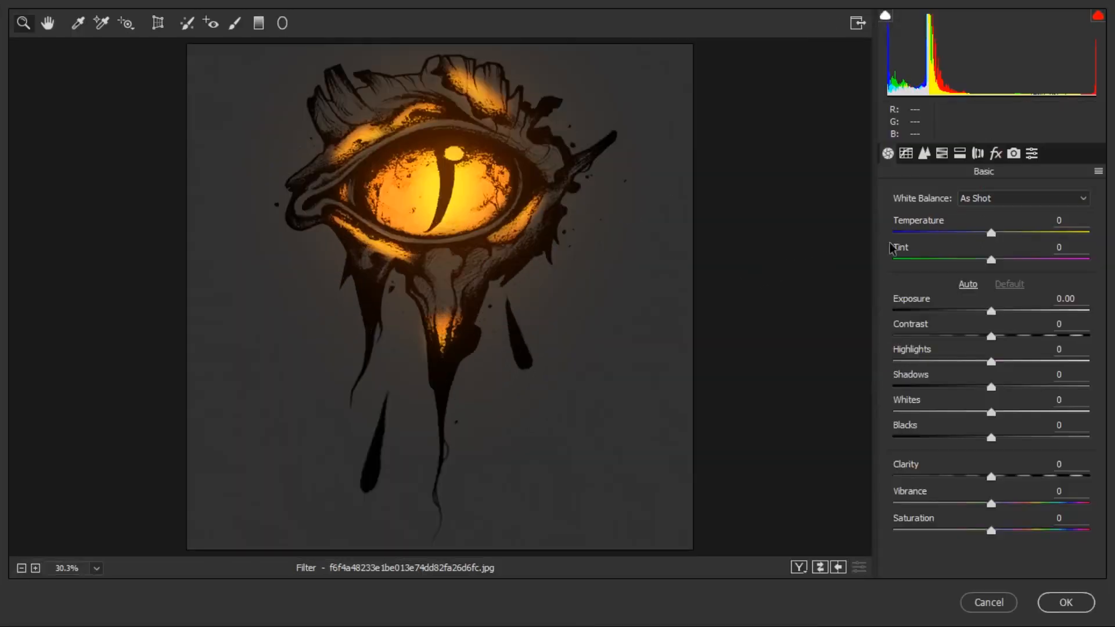
mouse_move(999, 234)
mouse_down()
mouse_move(1013, 240)
mouse_move(982, 249)
mouse_move(1014, 247)
mouse_move(980, 254)
mouse_move(996, 236)
mouse_move(1020, 262)
mouse_move(990, 269)
mouse_move(1009, 271)
mouse_move(999, 235)
mouse_up()
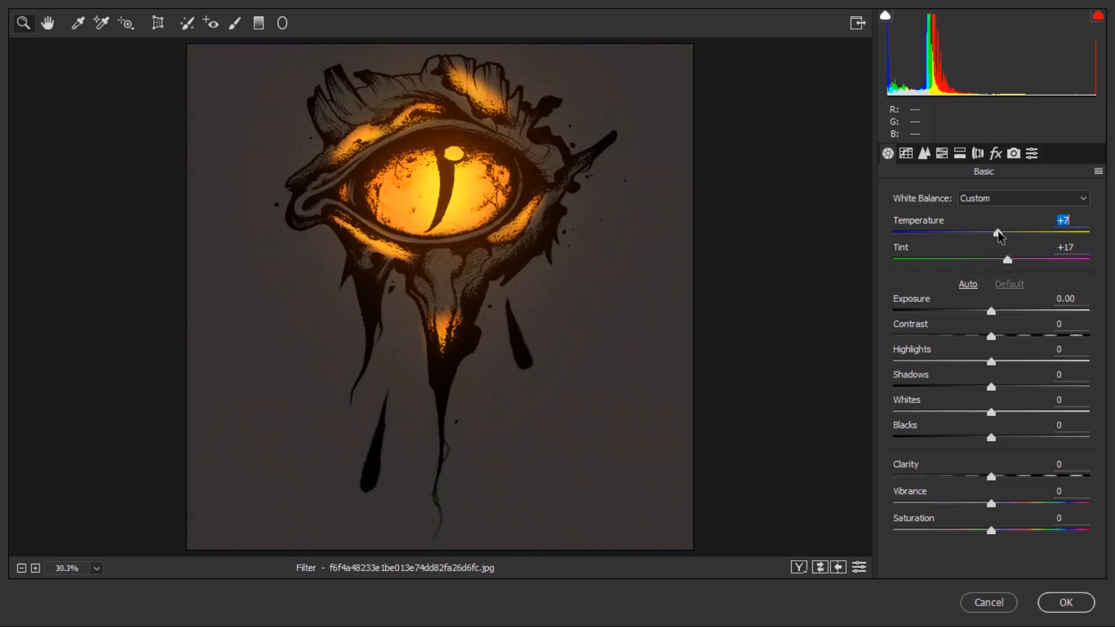
click(1006, 262)
Set Blacks to -44, Shadows to -34, Whites to +6 and Highlights to +2.
drag(995, 442, 951, 451)
drag(992, 387, 961, 400)
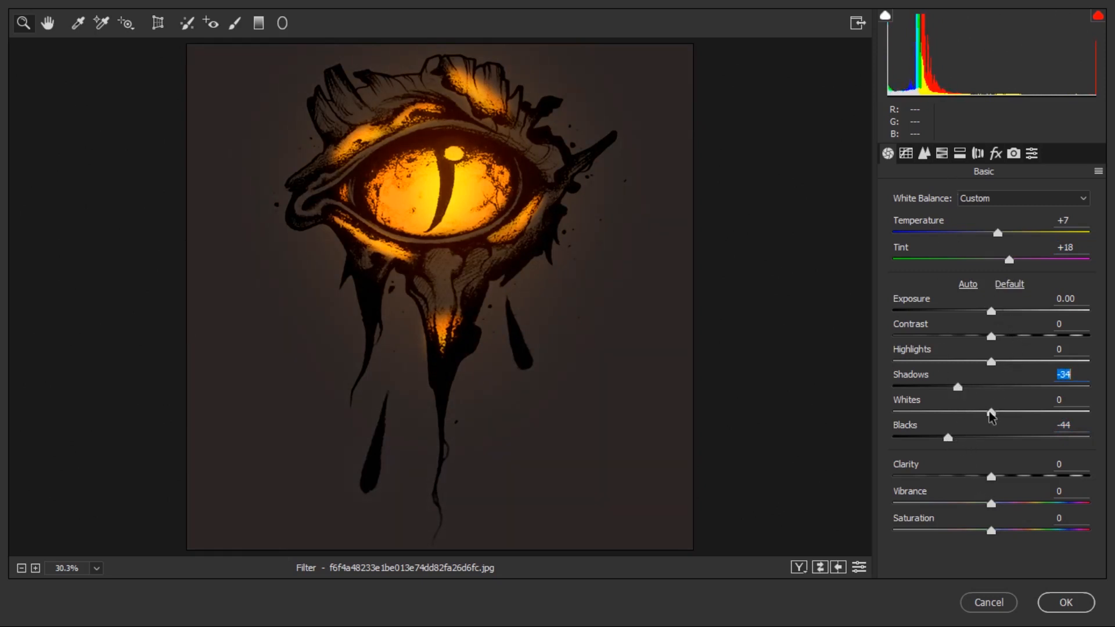
drag(991, 413, 996, 419)
drag(992, 364, 996, 365)
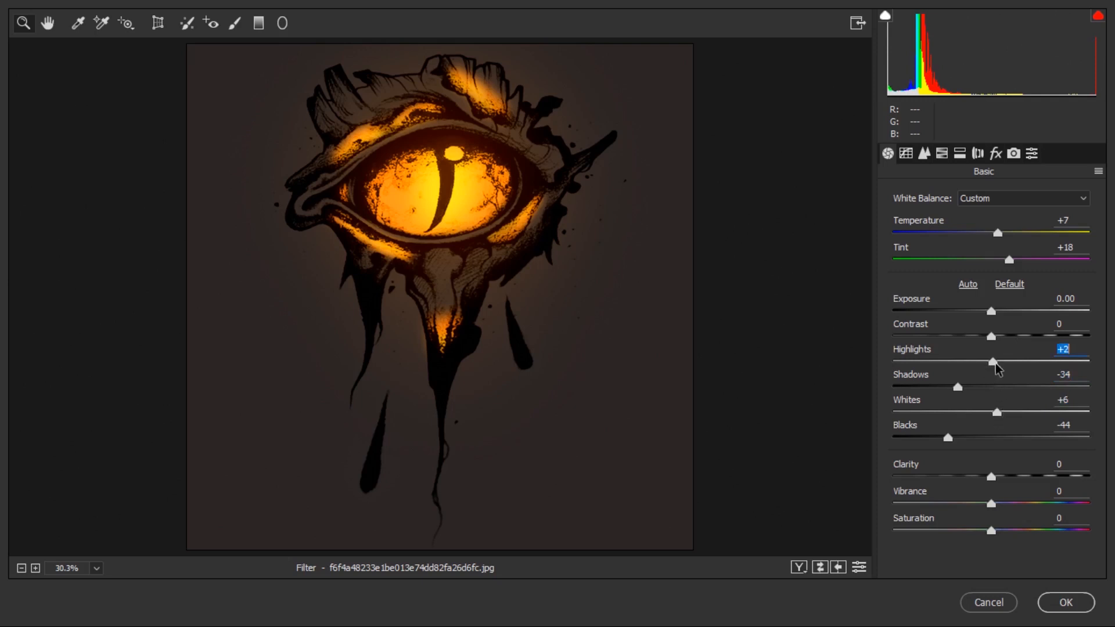
Switch to the HSL / Grayscale adjustments in Camera Raw.
click(941, 155)
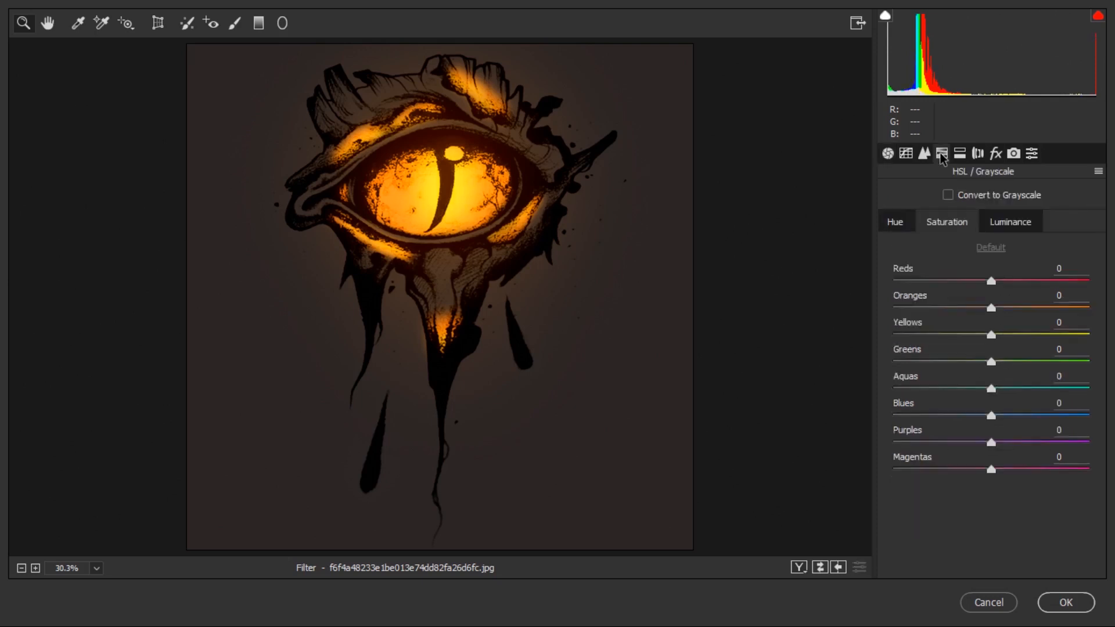